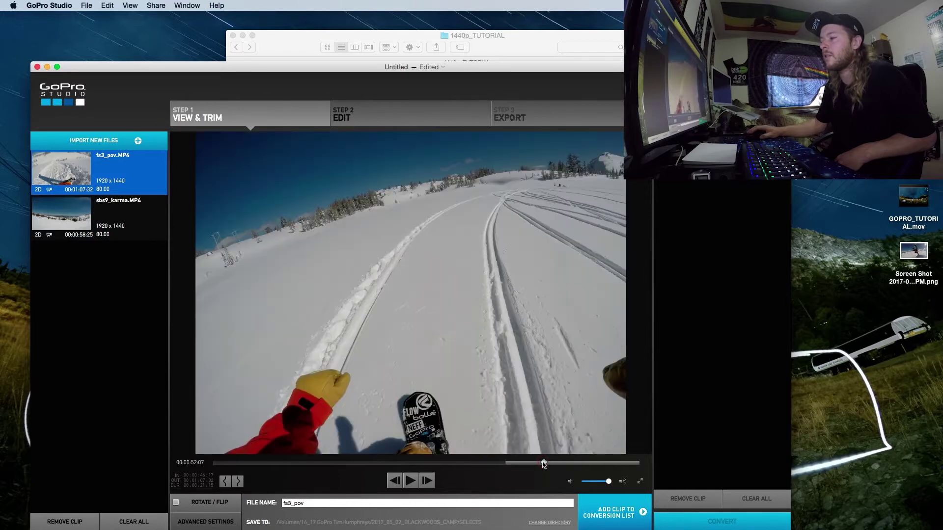
- Set fs3_pov's out point at 00:00:52:02 and save conversions to STORAGE/TUTORIALS/1440p_TUTORIAL
{"action": "left_click", "coordinate": [238, 482]}
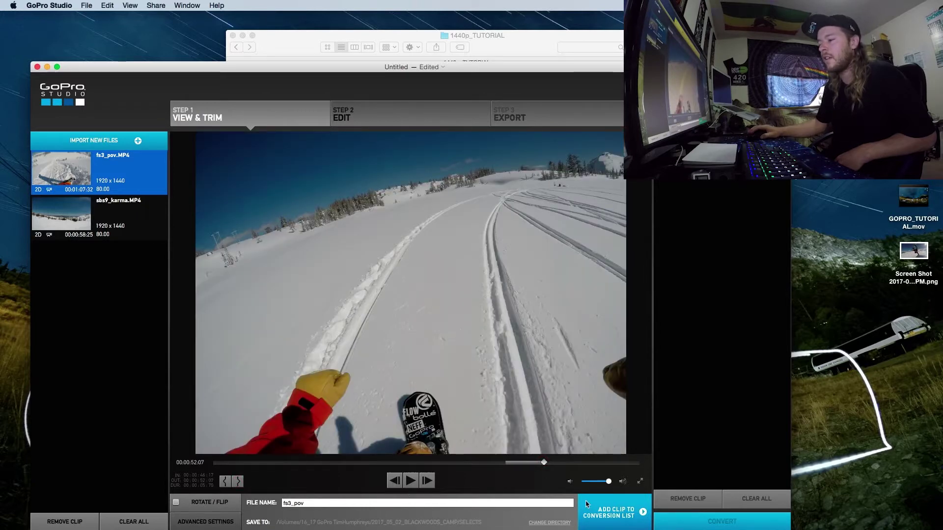
{"action": "left_click", "coordinate": [545, 523]}
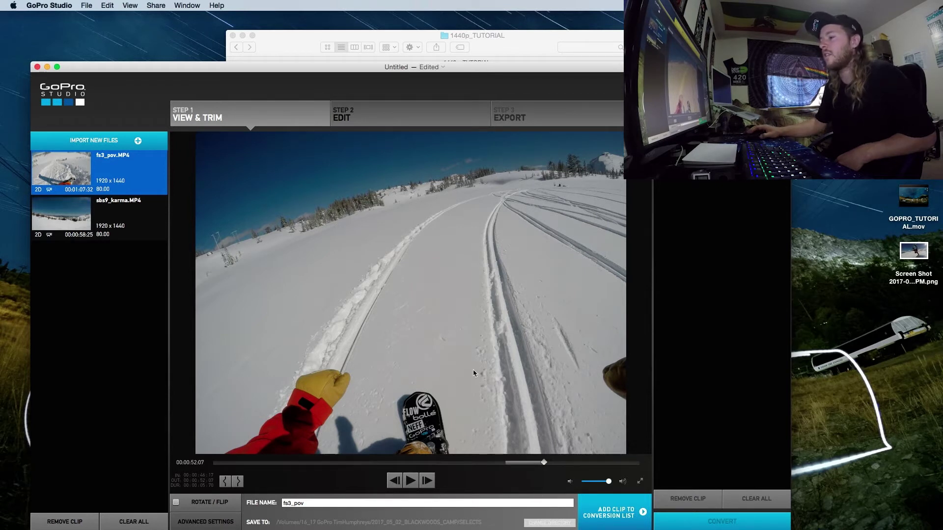
{"action": "left_click_drag", "start_coordinate": [545, 72], "coordinate": [545, 64]}
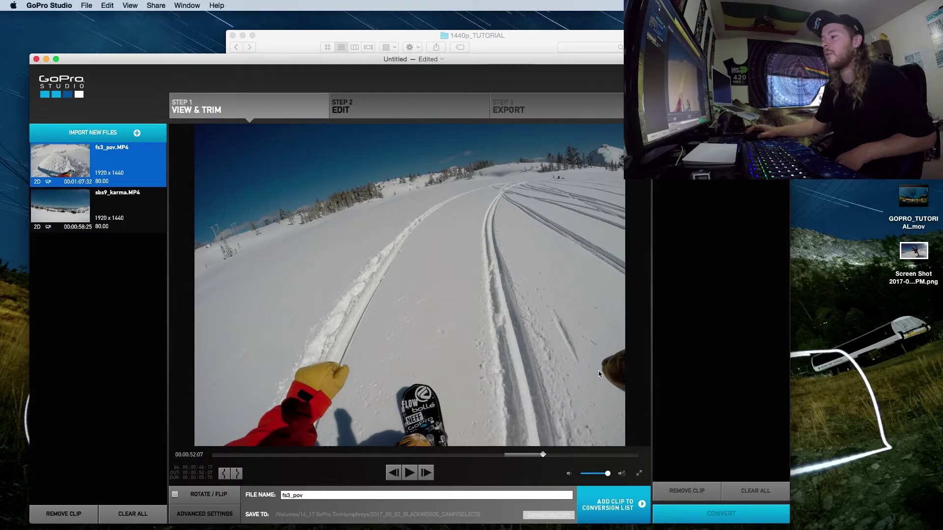
{"action": "left_click", "coordinate": [535, 514]}
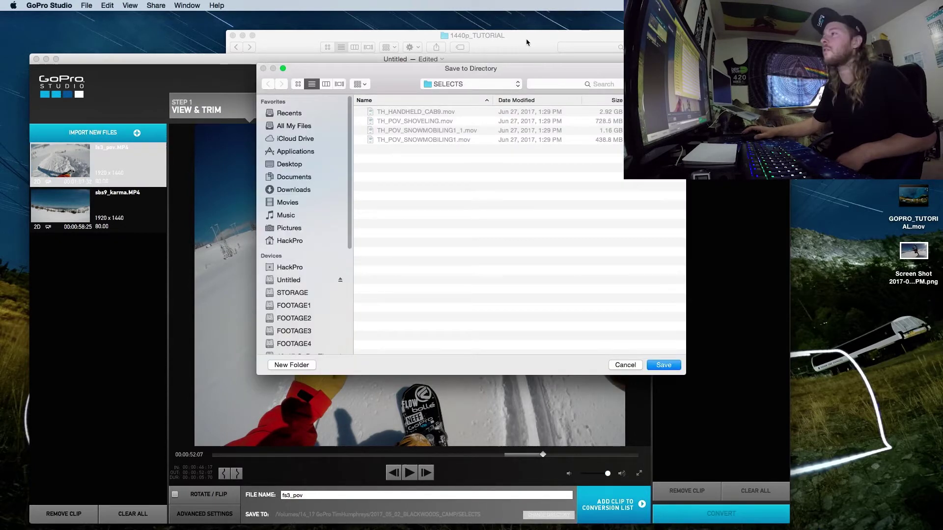
{"action": "left_click_drag", "start_coordinate": [488, 76], "coordinate": [393, 88]}
{"action": "left_click_drag", "start_coordinate": [393, 36], "coordinate": [488, 37]}
{"action": "left_click", "coordinate": [561, 196]}
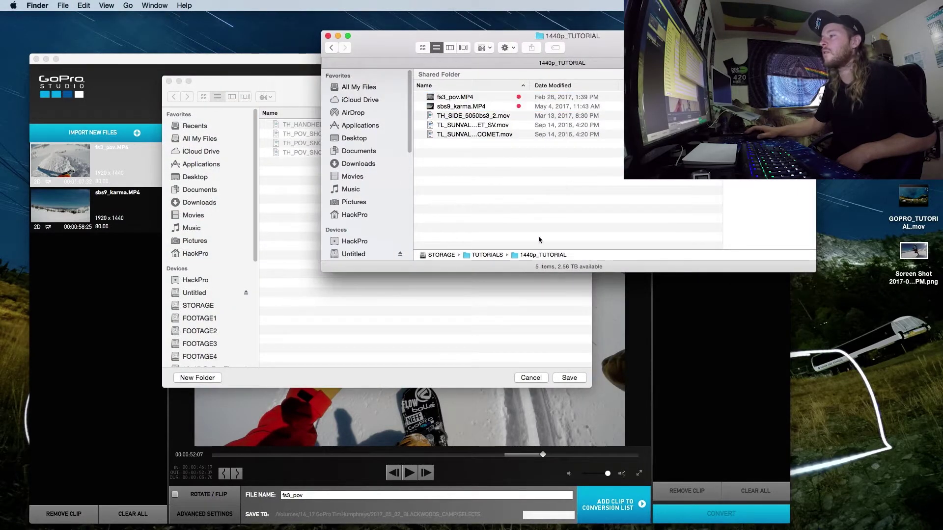
{"action": "left_click_drag", "start_coordinate": [631, 51], "coordinate": [595, 239]}
{"action": "left_click_drag", "start_coordinate": [507, 444], "coordinate": [535, 96]}
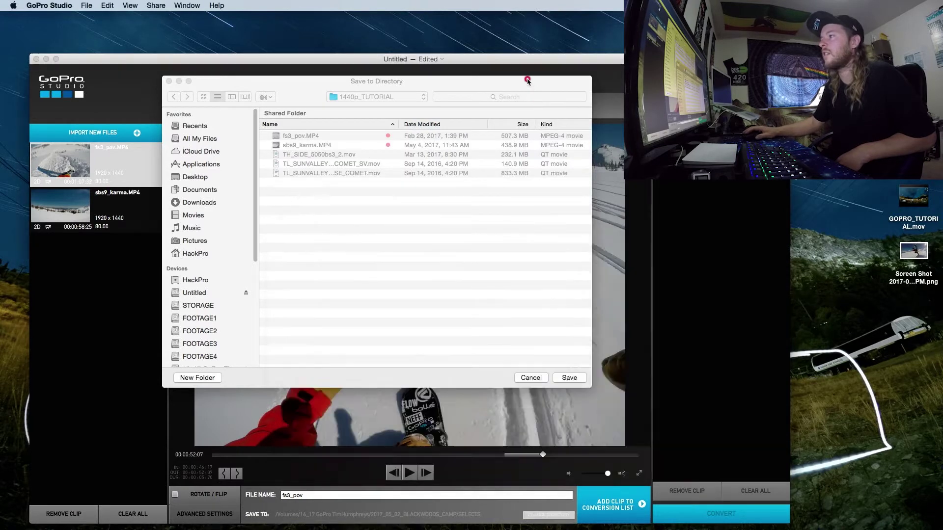
{"action": "left_click", "coordinate": [527, 81]}
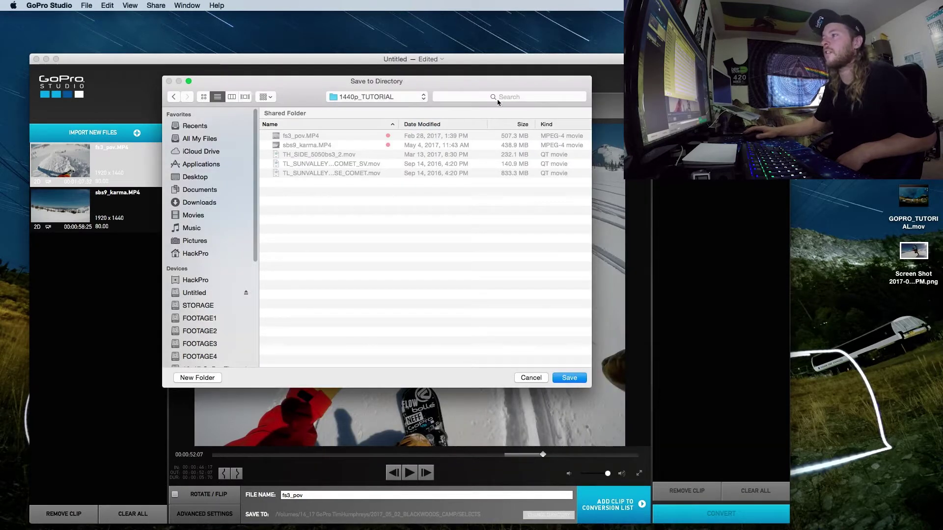
{"action": "left_click", "coordinate": [569, 379]}
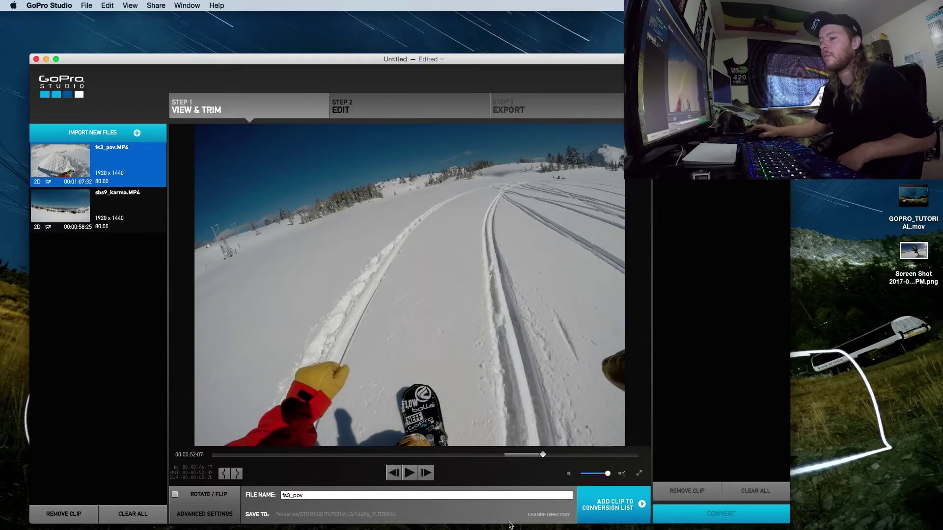
- Set the fs3_pov conversion to 1080p image size with Make 16:9, then queue the clip
{"action": "left_click", "coordinate": [205, 515]}
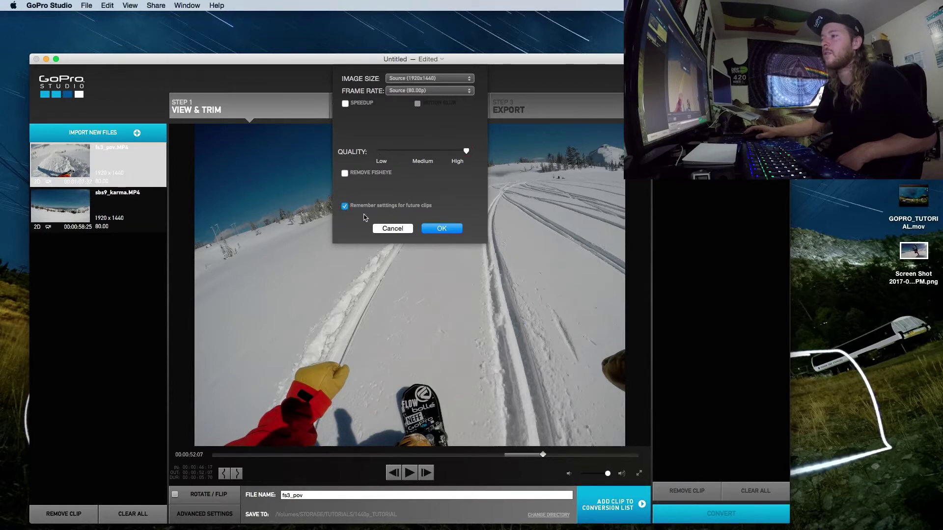
{"action": "left_click", "coordinate": [467, 152]}
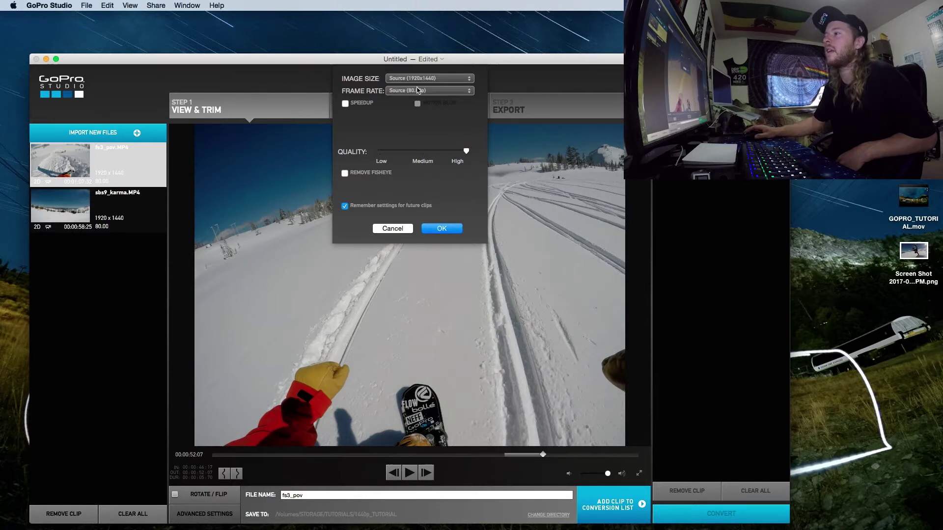
{"action": "left_click", "coordinate": [439, 80]}
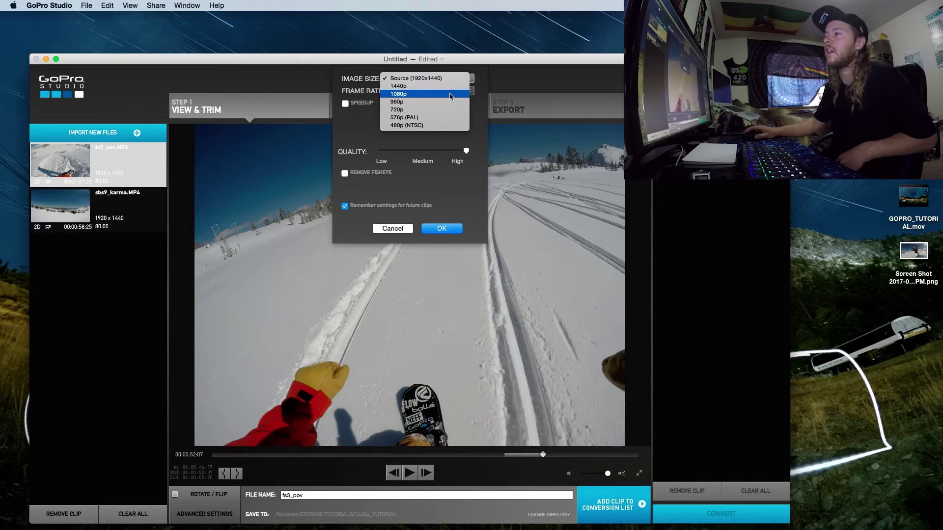
{"action": "left_click", "coordinate": [450, 94]}
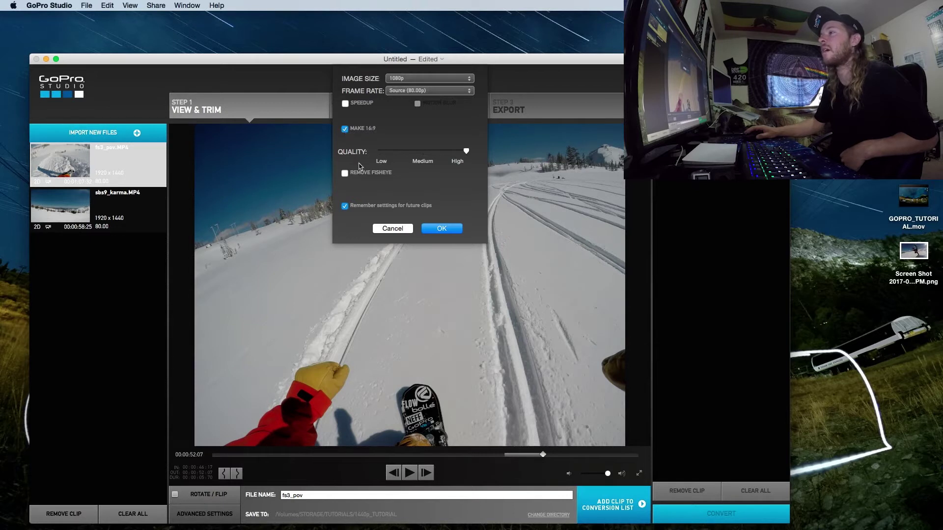
{"action": "left_click", "coordinate": [432, 230]}
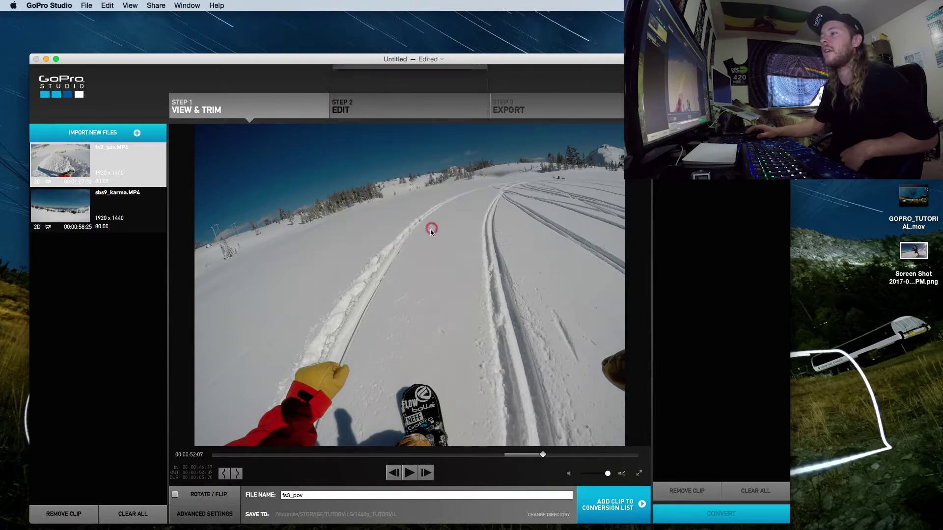
{"action": "left_click", "coordinate": [608, 504]}
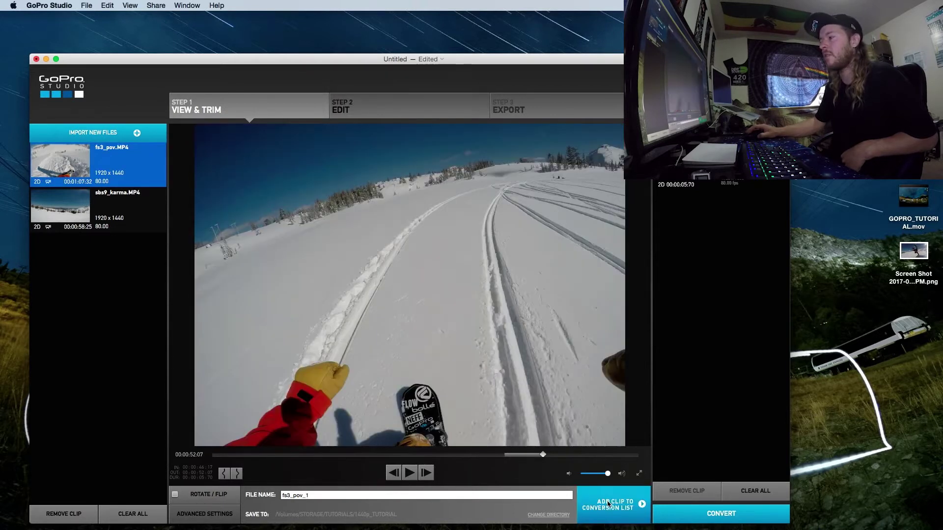
- Convert the queued fs3_pov clip and wait for Proceed to Step 2
{"action": "left_click", "coordinate": [726, 516]}
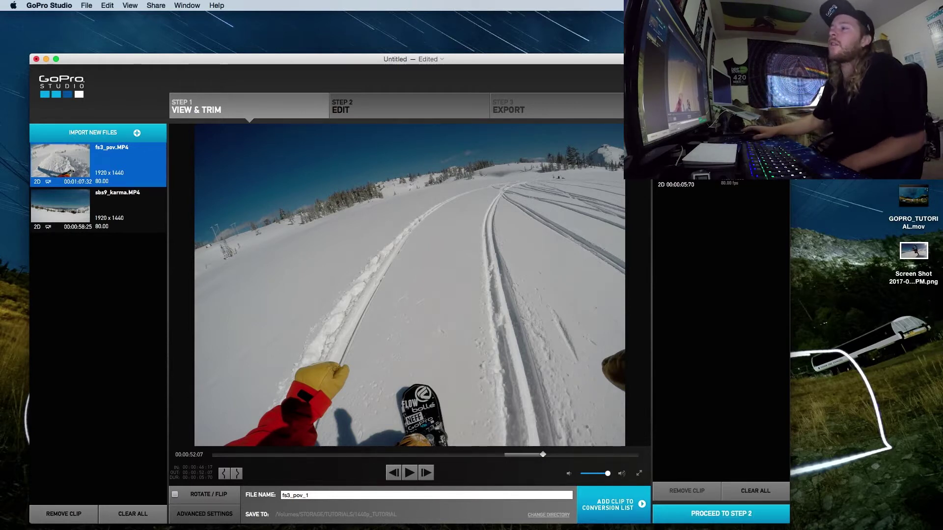
- Enter the Edit step without a template and compare fs3_pov.mov against the original fs3_pov.MP4
{"action": "left_click", "coordinate": [335, 104]}
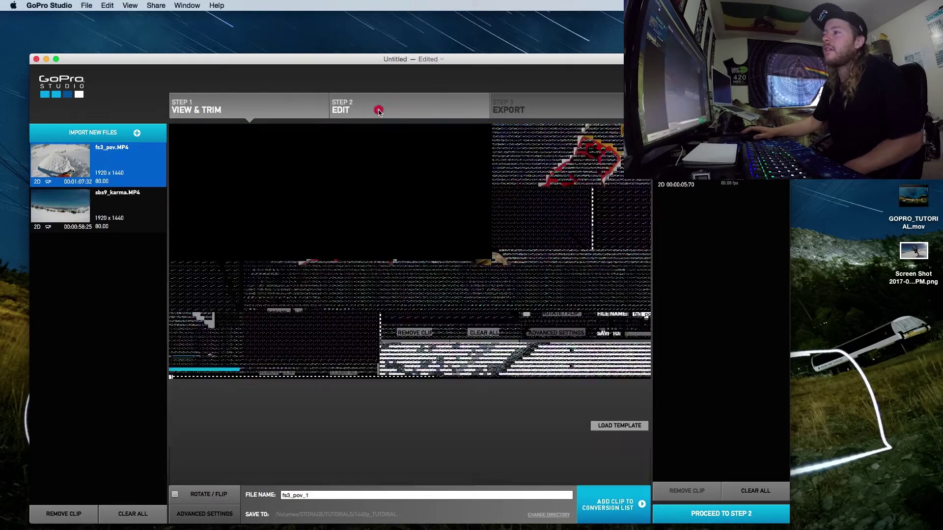
{"action": "left_click", "coordinate": [281, 387]}
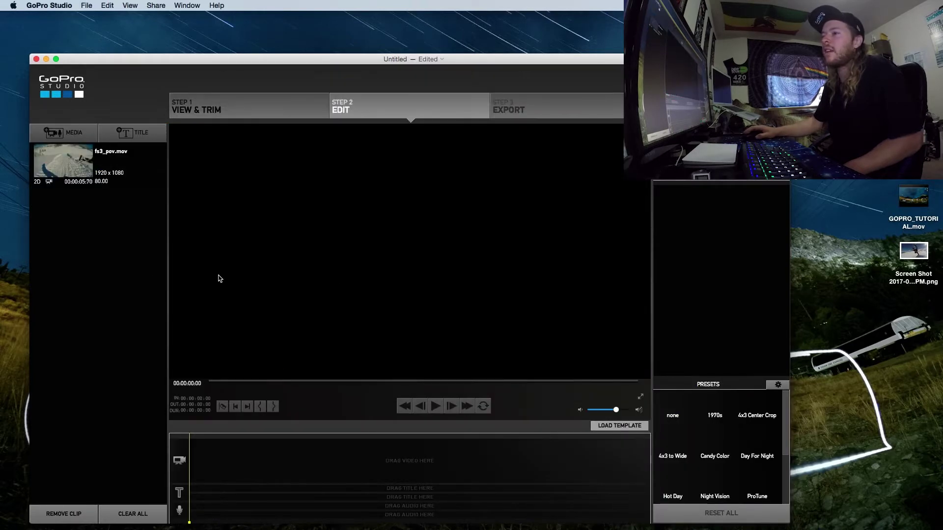
{"action": "left_click", "coordinate": [77, 165]}
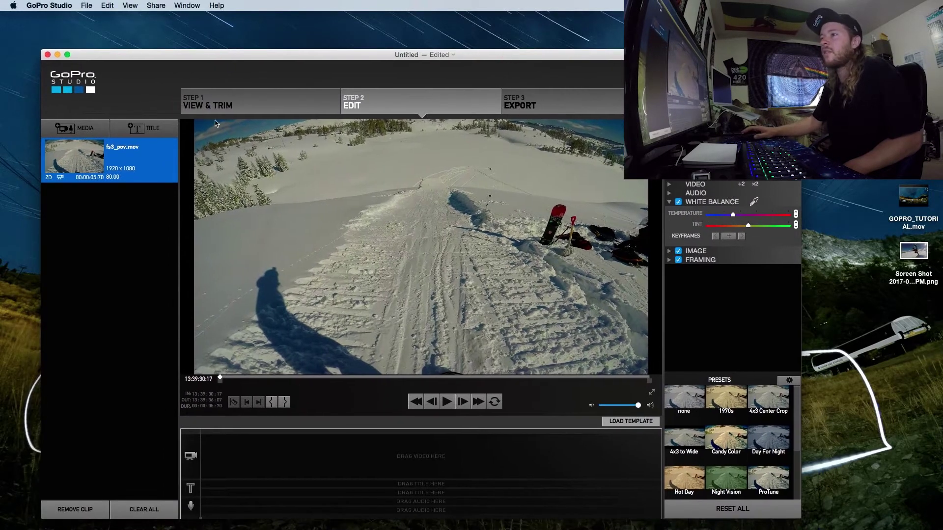
{"action": "left_click", "coordinate": [268, 103]}
{"action": "left_click", "coordinate": [86, 159]}
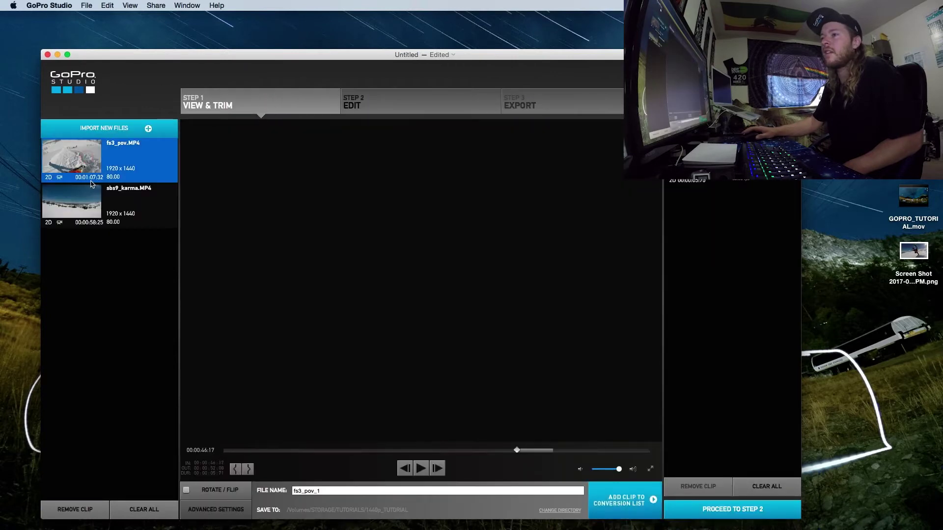
{"action": "left_click", "coordinate": [436, 105]}
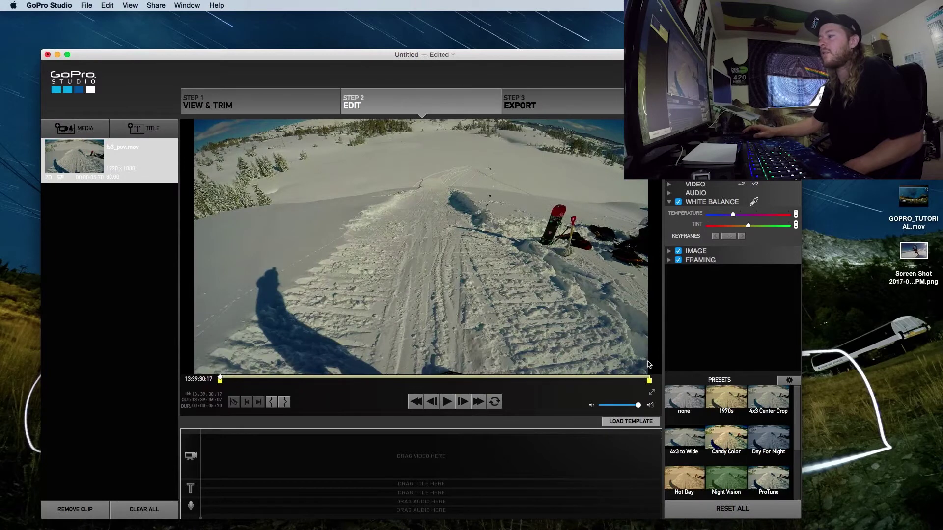
- Enlarge the GoPro Studio window and expand the Image and Framing adjustments
{"action": "left_click_drag", "start_coordinate": [552, 56], "coordinate": [549, 27]}
{"action": "left_click_drag", "start_coordinate": [794, 490], "coordinate": [858, 517]}
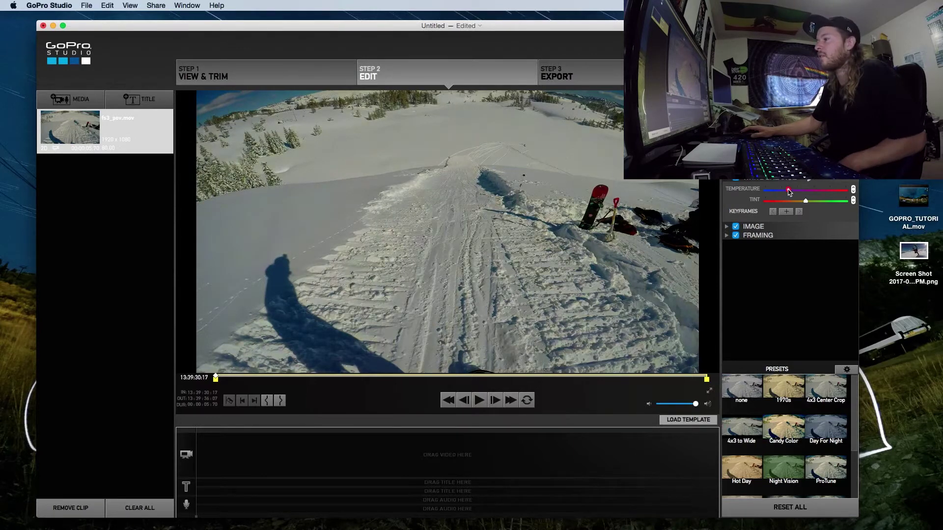
{"action": "left_click", "coordinate": [752, 226]}
{"action": "left_click", "coordinate": [756, 298]}
{"action": "scroll", "coordinate": [768, 297], "scroll_direction": "down", "scroll_amount": 2}
{"action": "scroll", "coordinate": [787, 286], "scroll_direction": "down", "scroll_amount": 3}
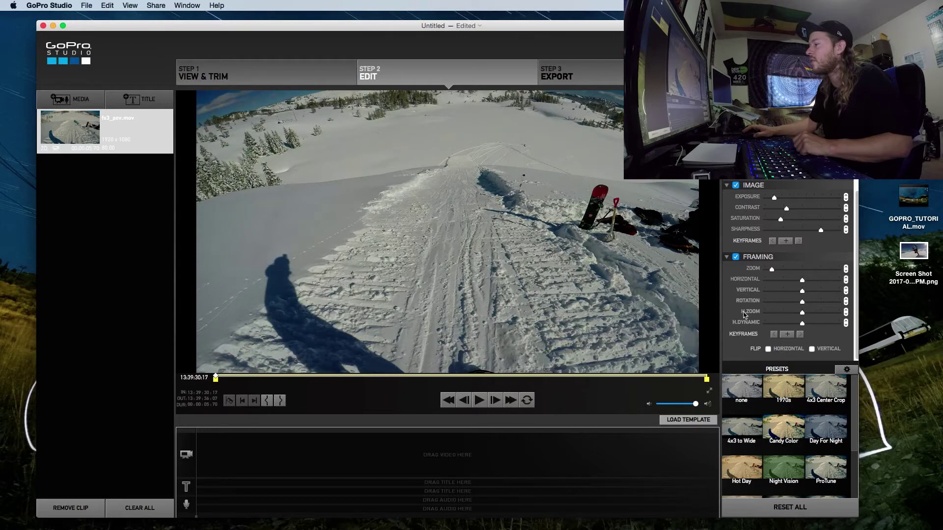
- Lower fs3_pov.mov's H.Dynamic stretch slider and preview the result
{"action": "left_click", "coordinate": [735, 323]}
{"action": "left_click_drag", "start_coordinate": [802, 326], "coordinate": [783, 325]}
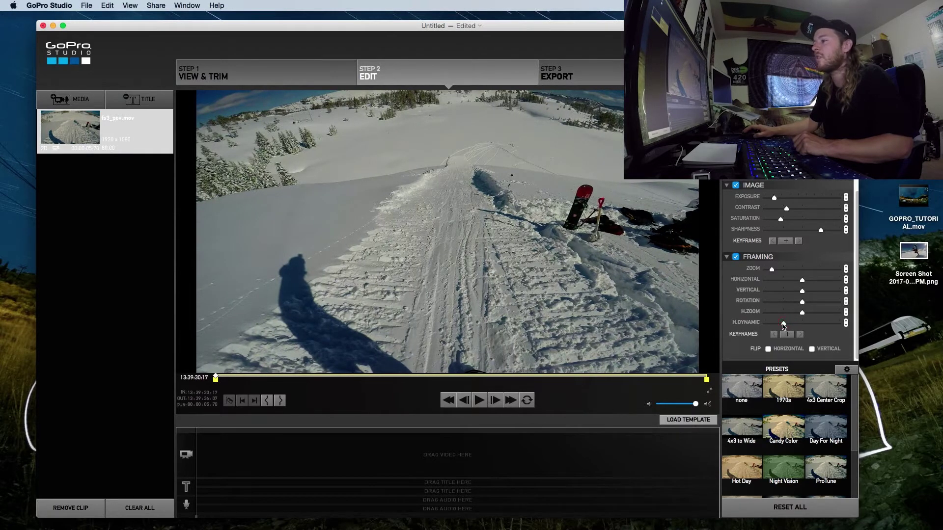
{"action": "left_click_drag", "start_coordinate": [216, 377], "coordinate": [228, 376]}
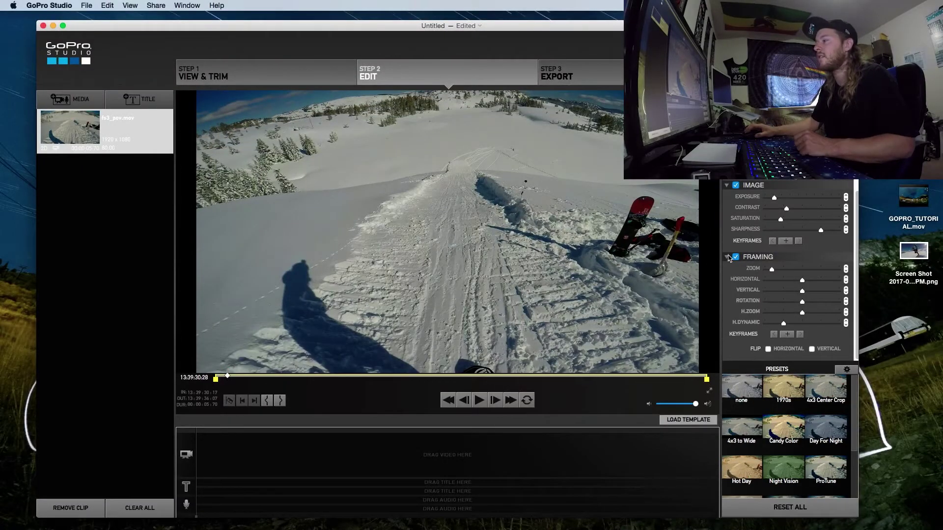
{"action": "left_click", "coordinate": [92, 206]}
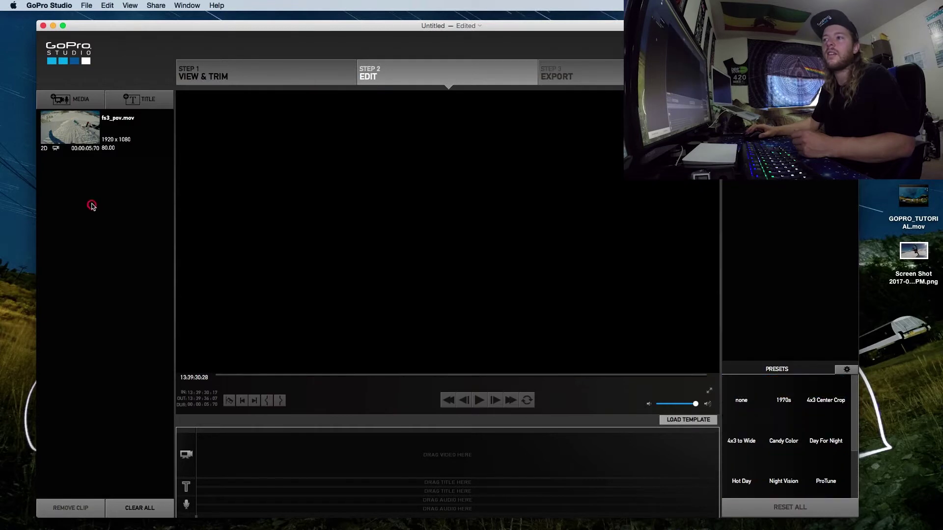
{"action": "left_click", "coordinate": [79, 133]}
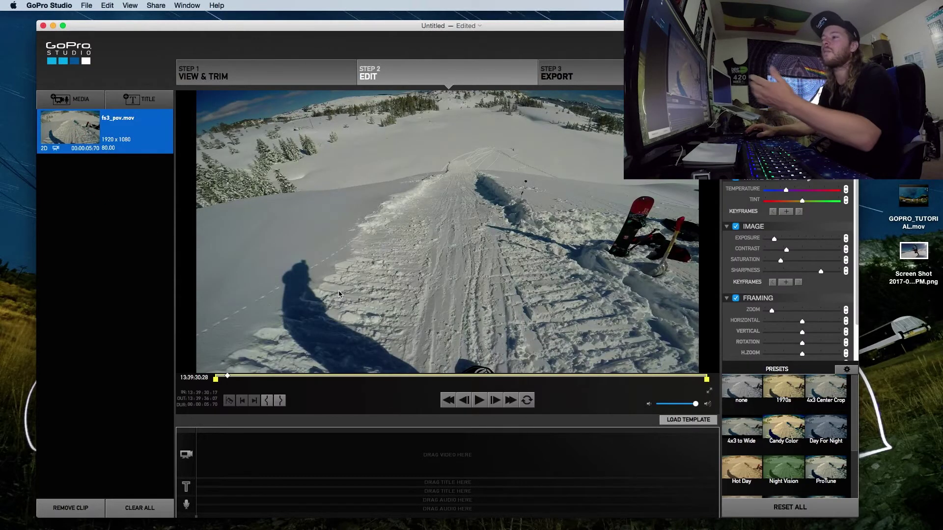
{"action": "left_click_drag", "start_coordinate": [589, 27], "coordinate": [607, 39]}
- Play the converted fs3_pov.mov from 1440p_TUTORIAL full screen in QuickTime Player
{"action": "mouse_move", "coordinate": [336, 518]}
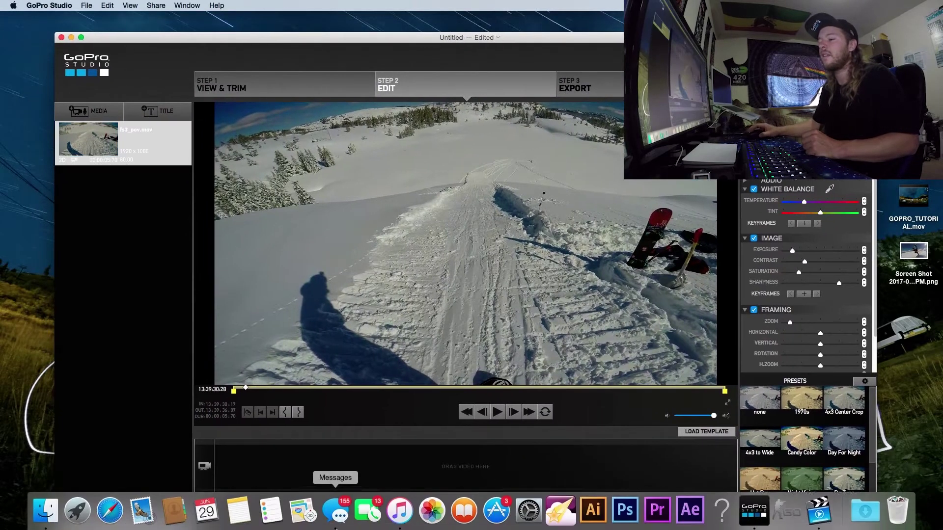
{"action": "left_click", "coordinate": [45, 510]}
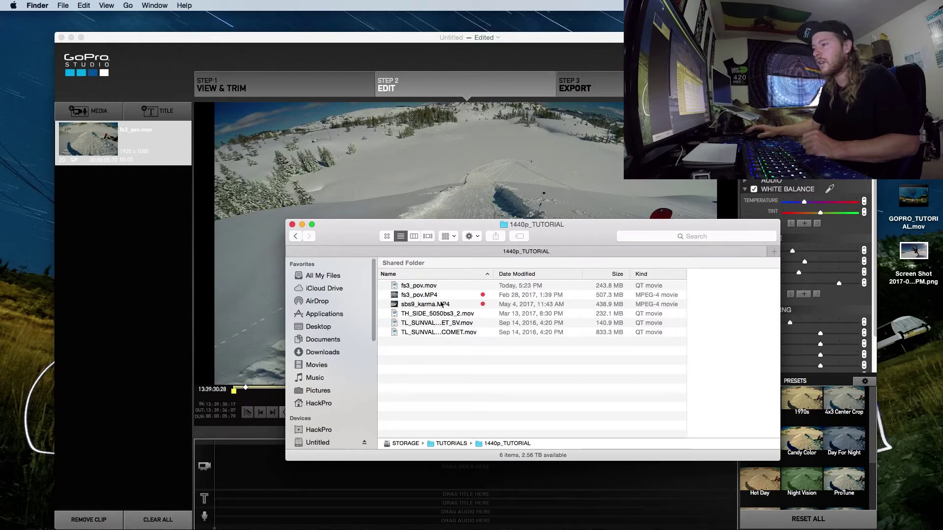
{"action": "left_click", "coordinate": [427, 286]}
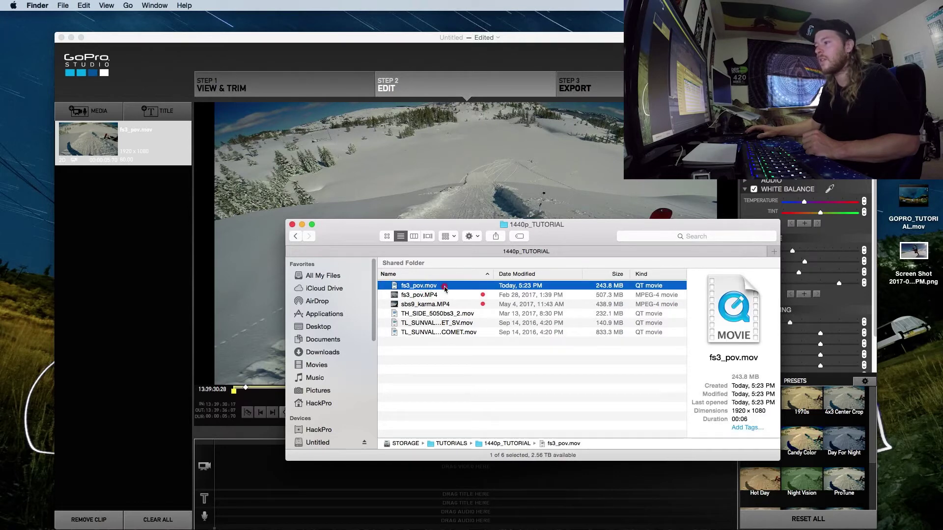
{"action": "double_click", "coordinate": [445, 288]}
{"action": "key", "text": "super+f"}
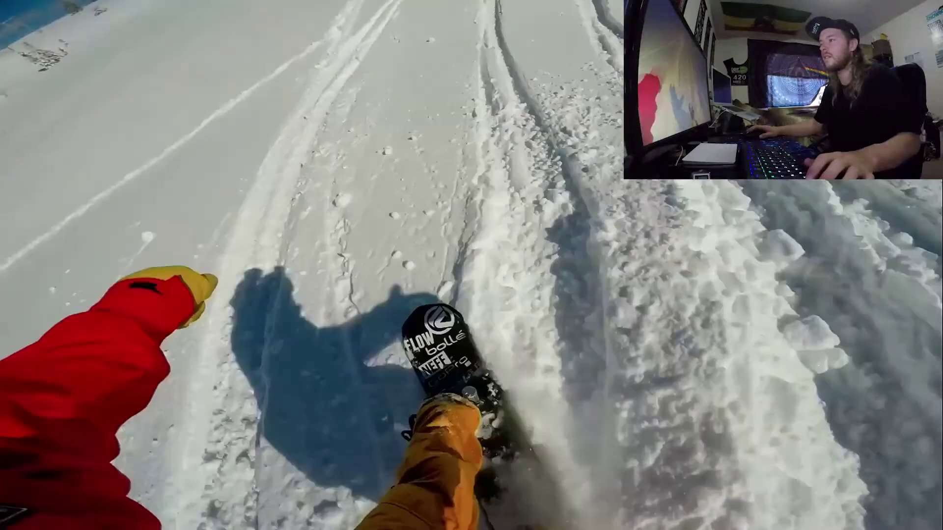
- Exit full screen, close the movie, and bring GoPro Studio back into place
{"action": "key", "text": "super+f"}
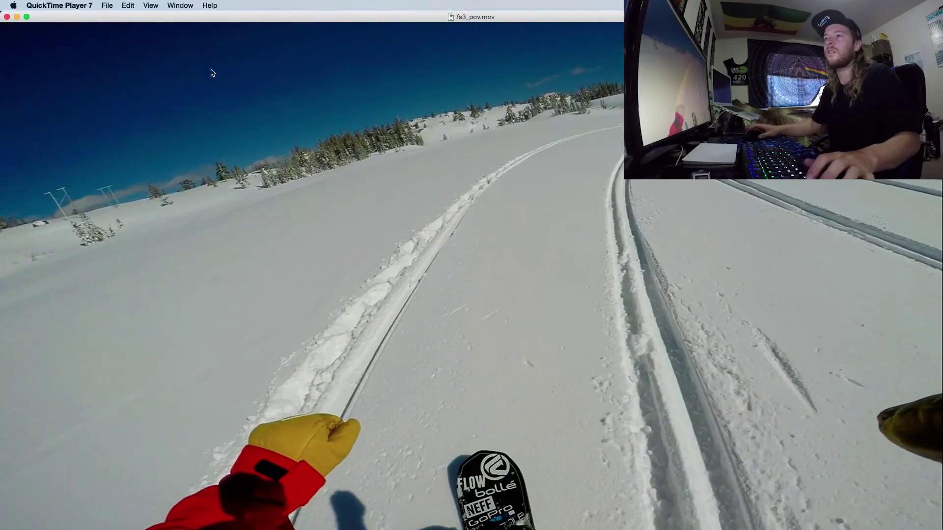
{"action": "left_click", "coordinate": [7, 17]}
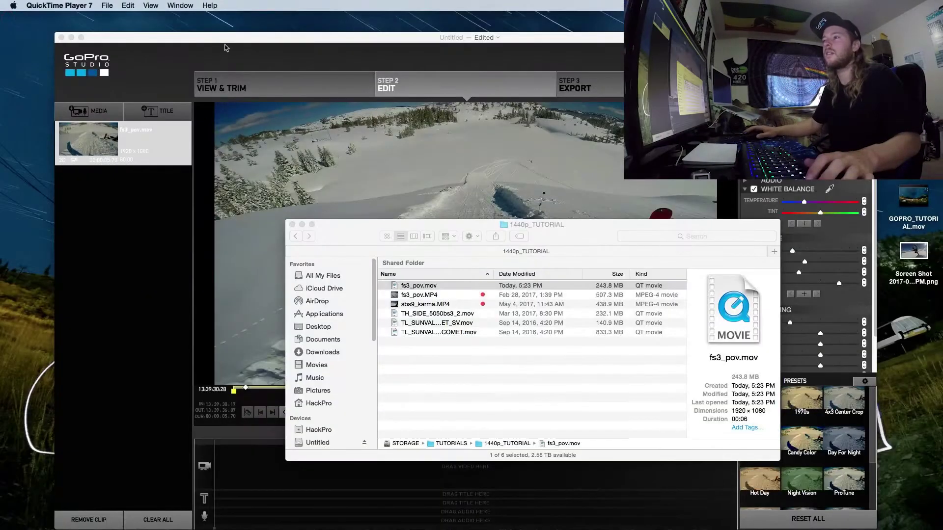
{"action": "left_click_drag", "start_coordinate": [228, 49], "coordinate": [216, 21]}
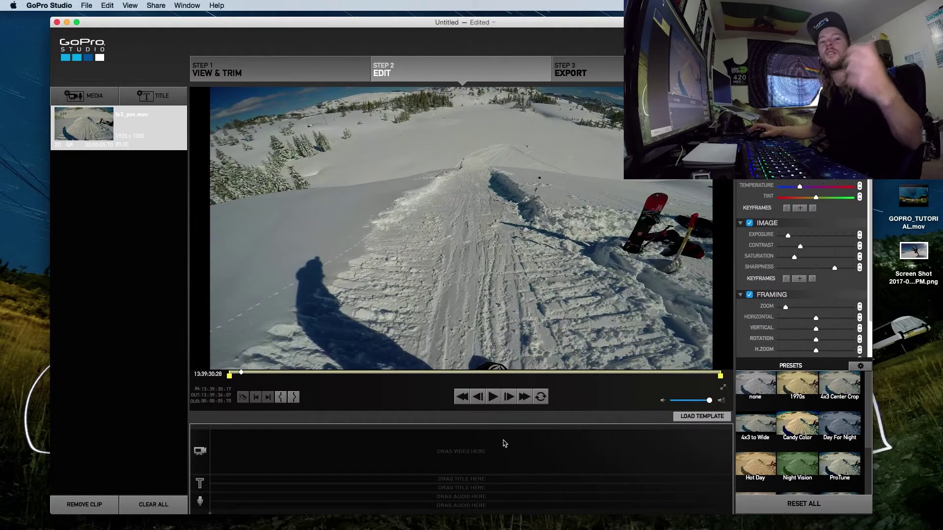
{"action": "mouse_move", "coordinate": [236, 39]}
{"action": "left_mouse_down"}
{"action": "mouse_move", "coordinate": [232, 93]}
{"action": "mouse_move", "coordinate": [246, 34]}
{"action": "left_mouse_up"}
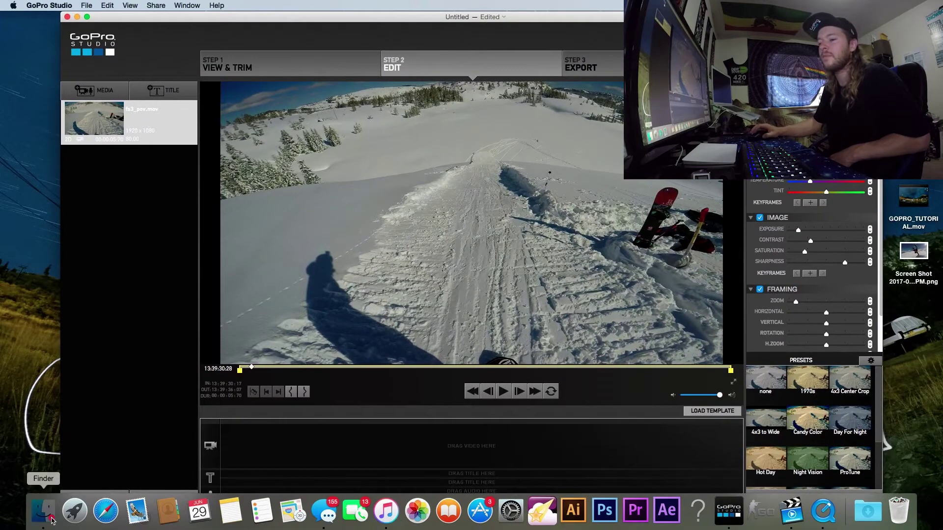
- Open TL_SUNVALLEY_STARLAPSE_COMET.mov from Finder and play the starlapse timelapse in QuickTime
{"action": "left_click", "coordinate": [44, 515]}
{"action": "left_click_drag", "start_coordinate": [388, 233], "coordinate": [323, 58]}
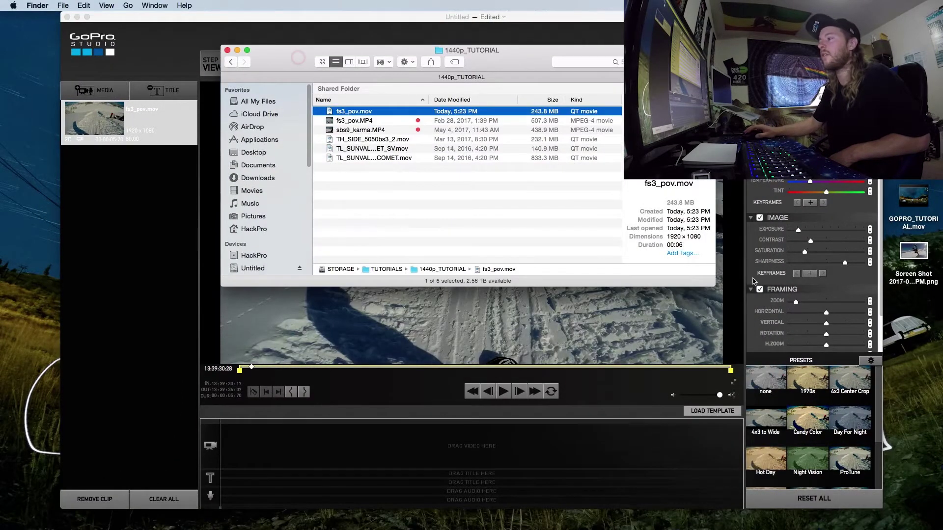
{"action": "left_click_drag", "start_coordinate": [711, 285], "coordinate": [852, 422]}
{"action": "double_click", "coordinate": [533, 158]}
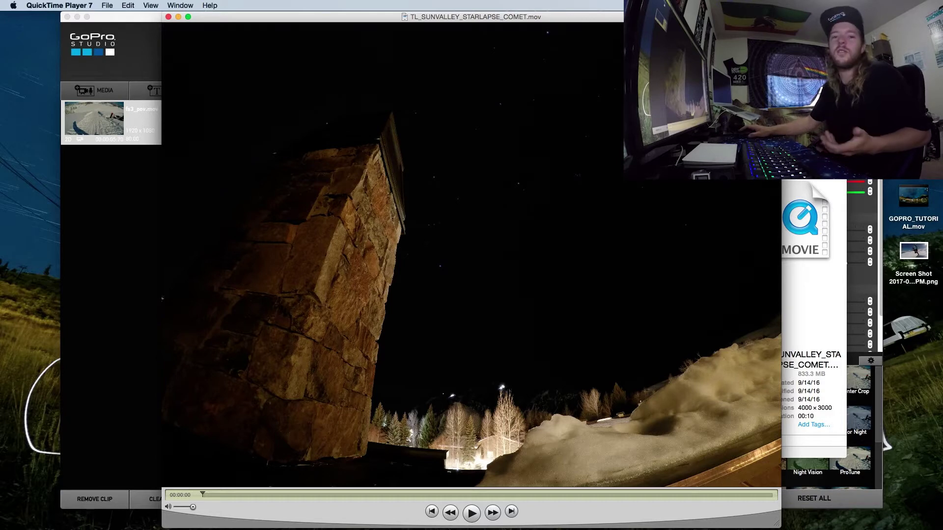
{"action": "left_click_drag", "start_coordinate": [603, 25], "coordinate": [603, 18]}
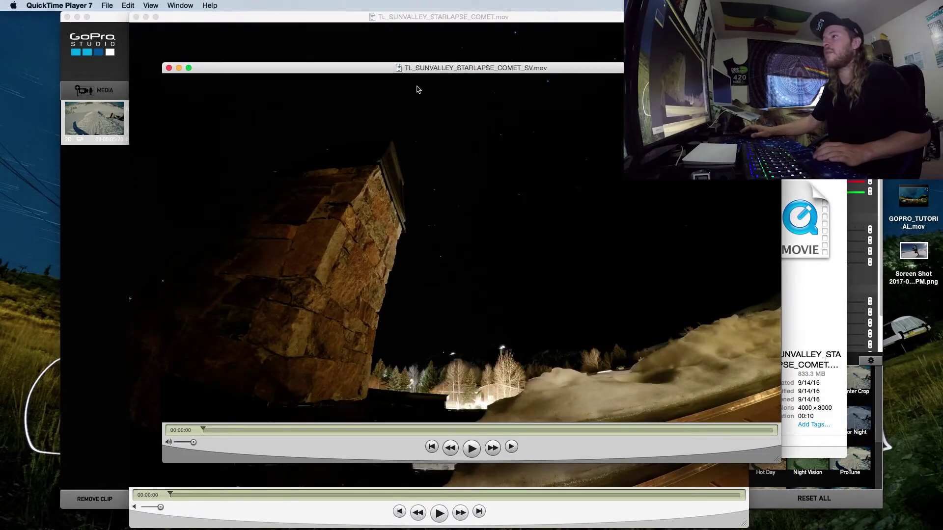
{"action": "left_click_drag", "start_coordinate": [320, 65], "coordinate": [289, 61]}
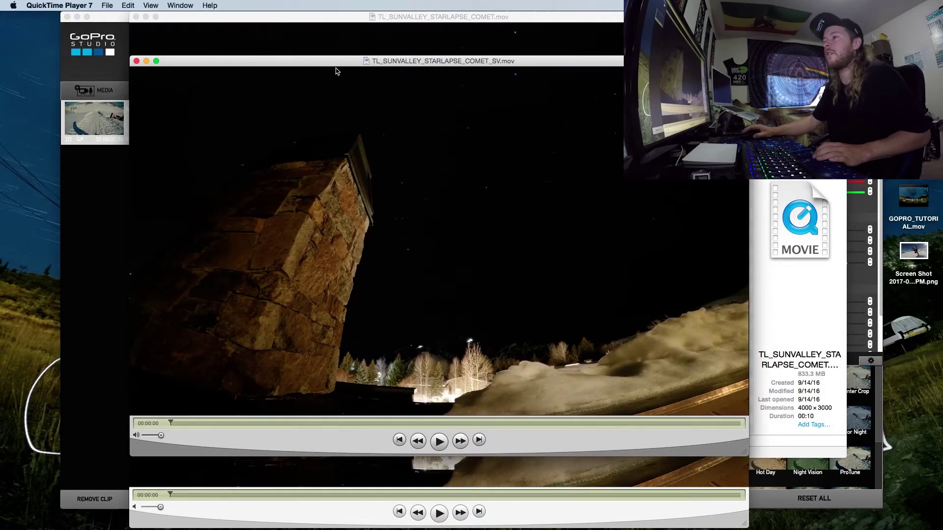
{"action": "left_click", "coordinate": [439, 441]}
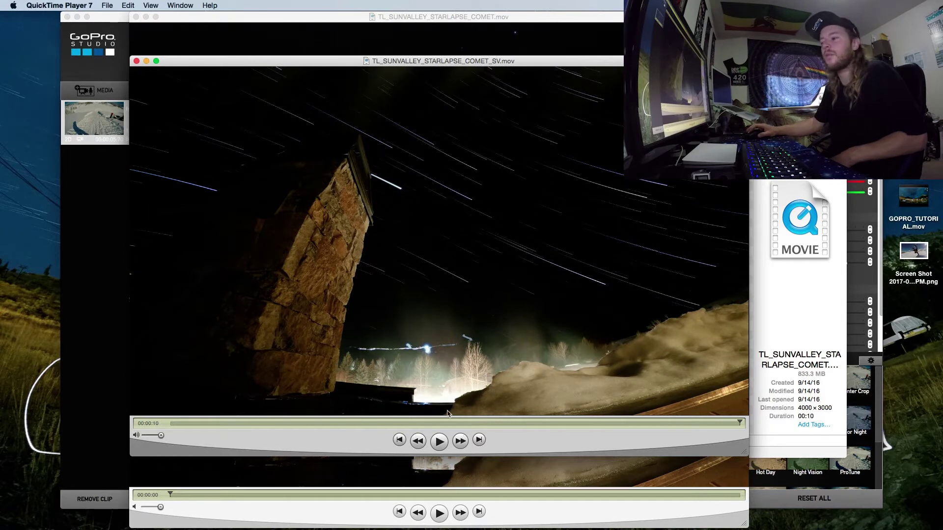
{"action": "left_click_drag", "start_coordinate": [433, 423], "coordinate": [346, 423]}
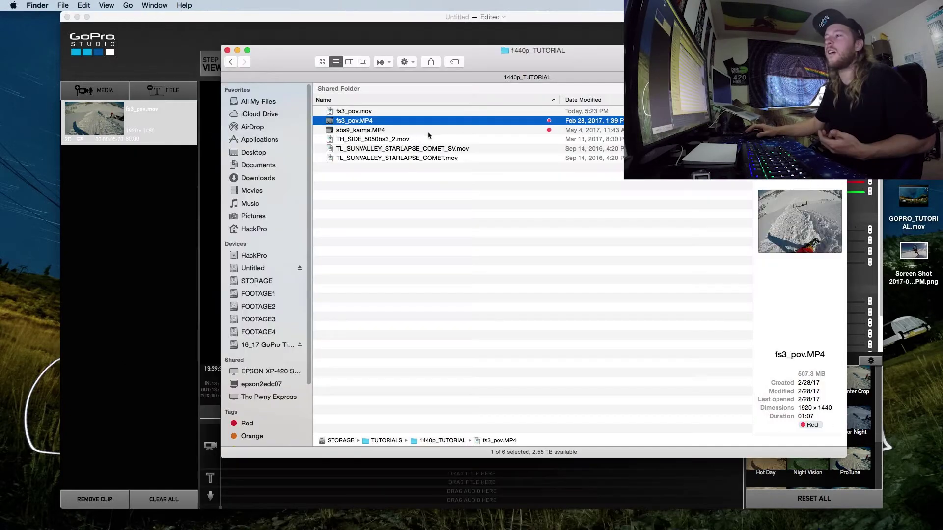
- Import sbs9_karma.MP4 from Finder into the Media panel and load it in the viewer
{"action": "left_click", "coordinate": [425, 206]}
{"action": "left_click", "coordinate": [355, 121]}
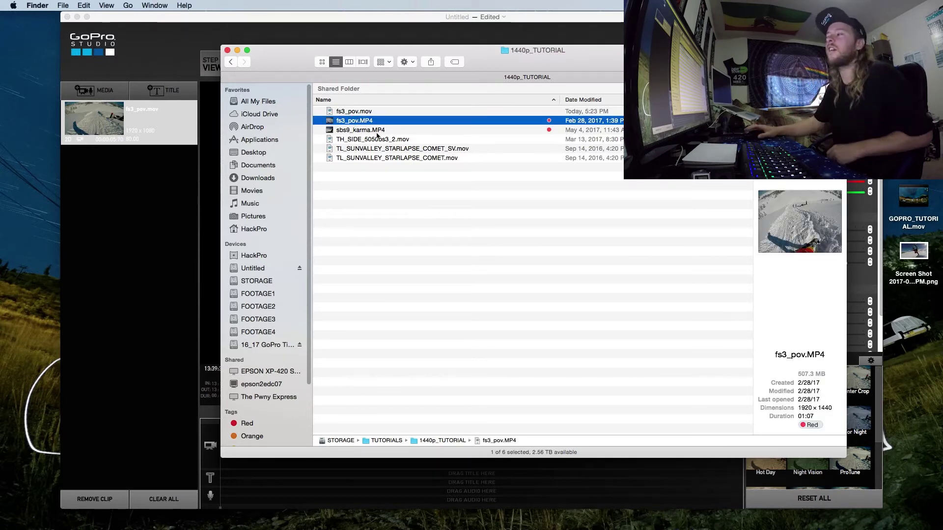
{"action": "left_click", "coordinate": [361, 130]}
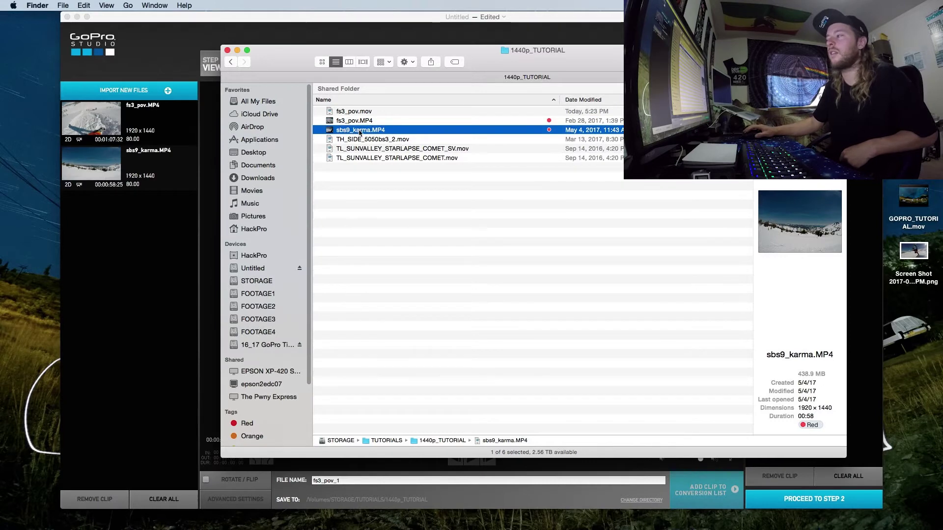
{"action": "left_click_drag", "start_coordinate": [361, 132], "coordinate": [122, 255]}
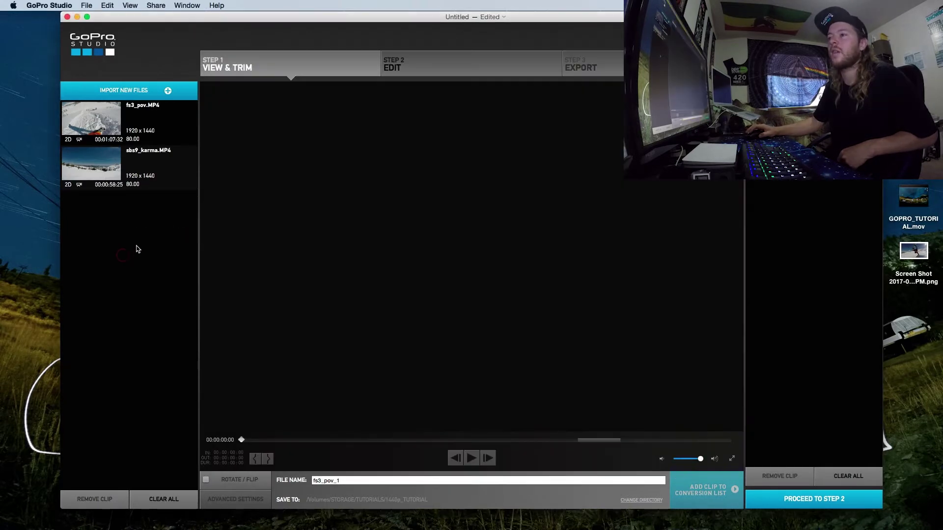
{"action": "left_click", "coordinate": [90, 177]}
- Trim sbs9_karma from an in point at 00:00:23:71 to an out point near 46 seconds
{"action": "left_click", "coordinate": [444, 441]}
{"action": "key", "text": "i"}
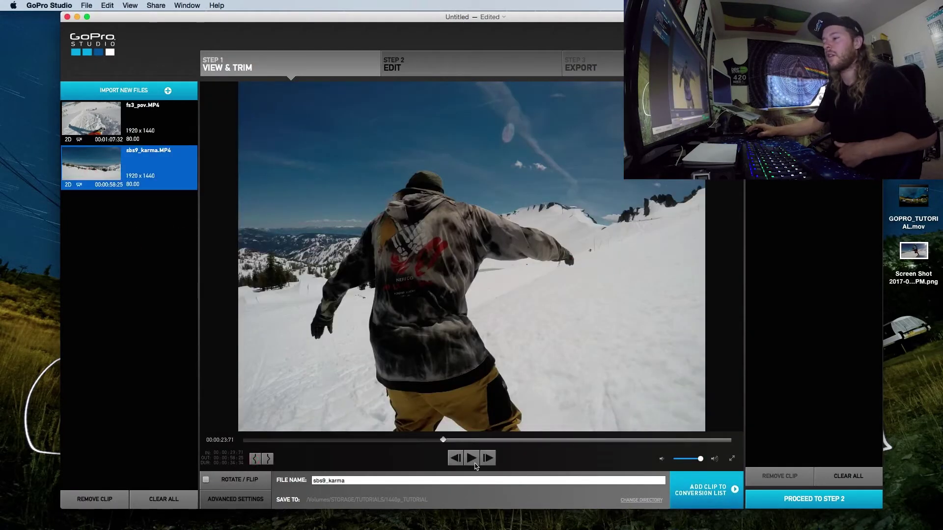
{"action": "left_click", "coordinate": [593, 440]}
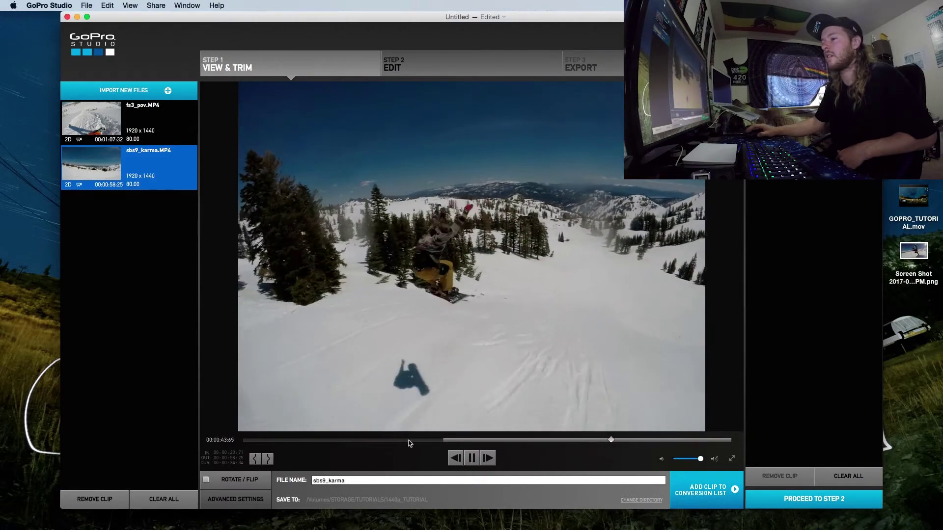
{"action": "left_click", "coordinate": [269, 459]}
{"action": "left_click", "coordinate": [472, 458]}
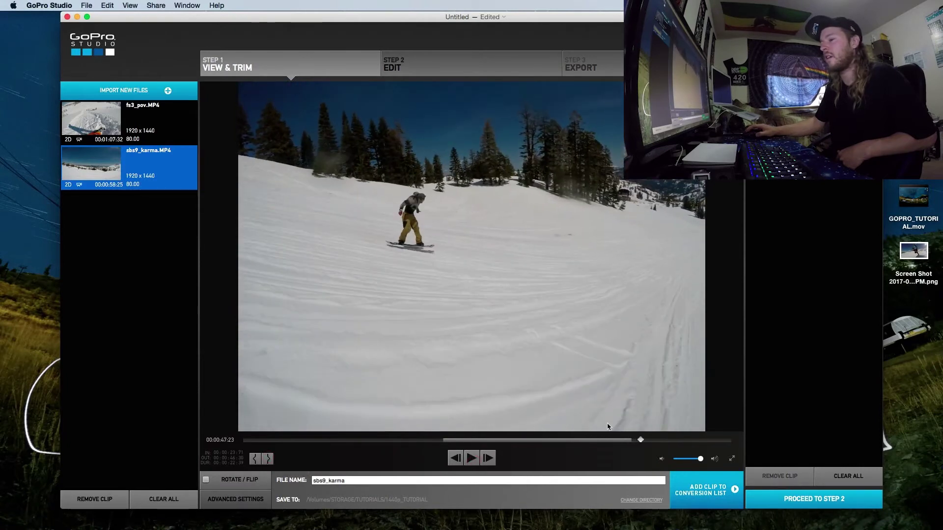
- Keep the Source 1920x1440 image size, then queue and convert the trimmed sbs9_karma clip
{"action": "left_click", "coordinate": [238, 500]}
{"action": "left_click", "coordinate": [478, 36]}
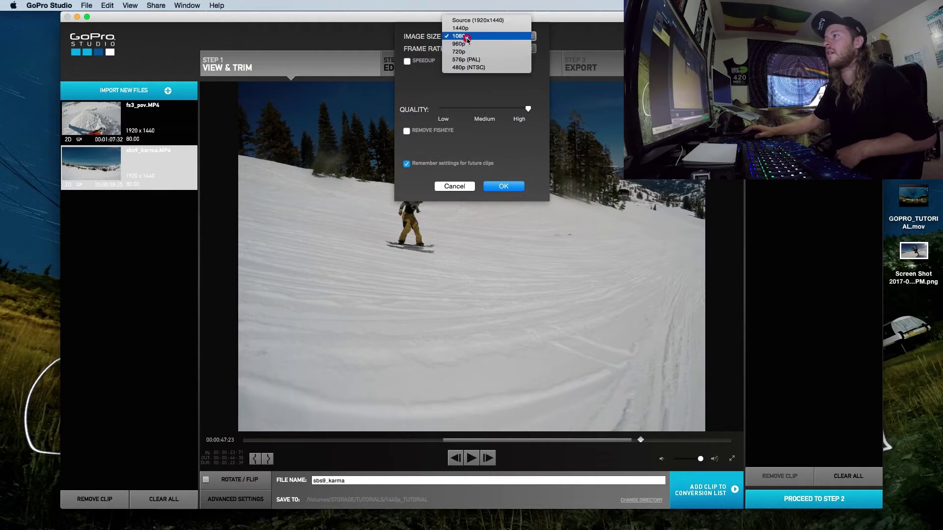
{"action": "left_click", "coordinate": [479, 22]}
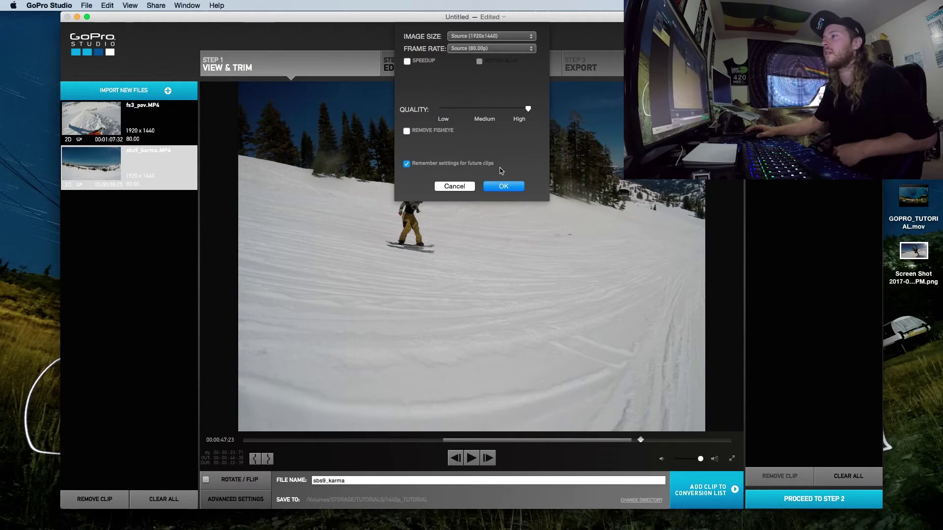
{"action": "left_click", "coordinate": [504, 187]}
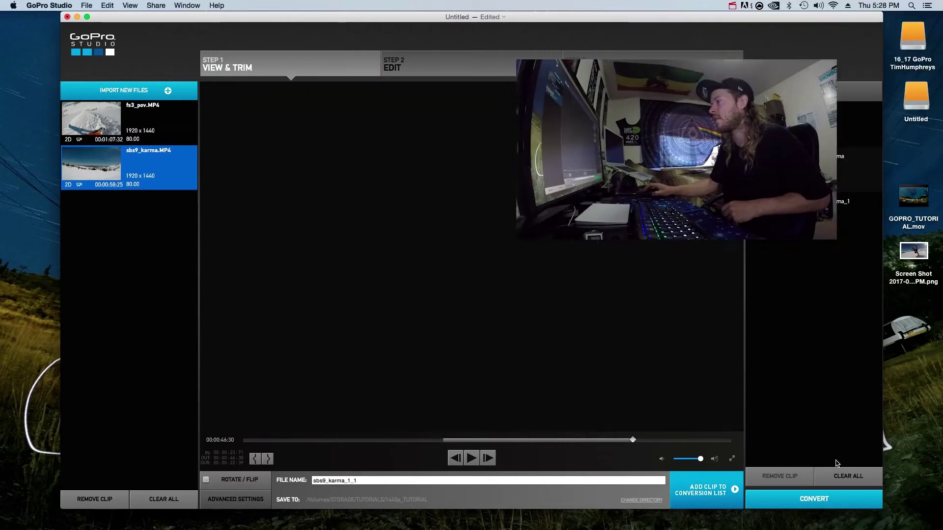
{"action": "mouse_move", "coordinate": [485, 506]}
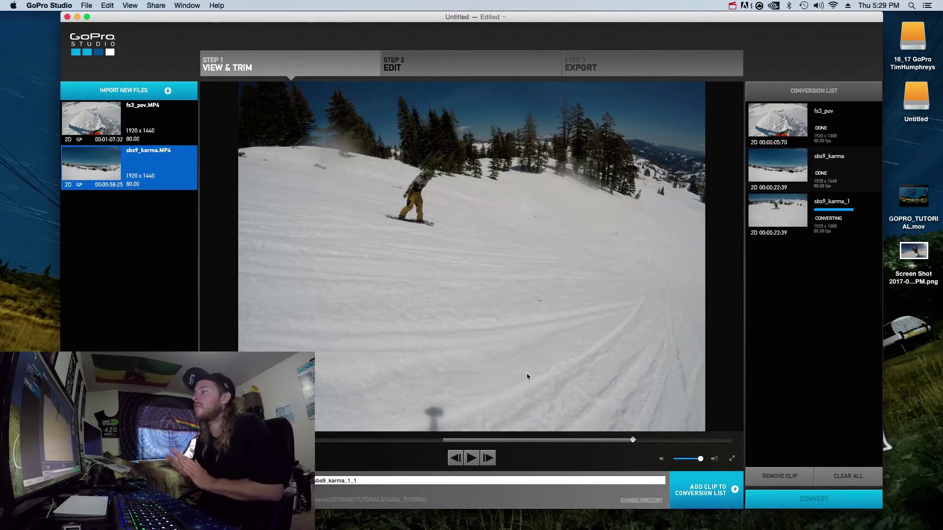
{"action": "mouse_move", "coordinate": [542, 513]}
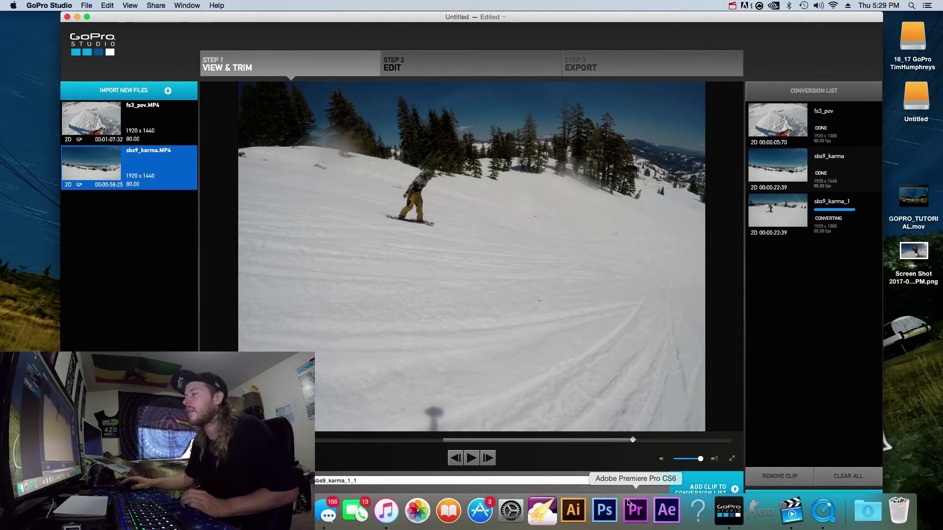
- Launch Premiere Pro CS6 and open the insta1617 project from the Welcome screen
{"action": "left_click", "coordinate": [638, 513]}
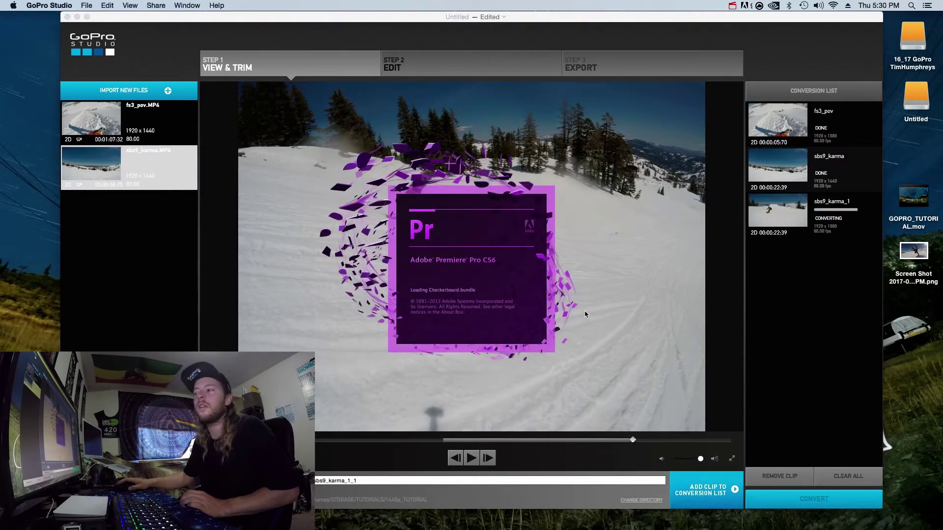
{"action": "left_click", "coordinate": [355, 229]}
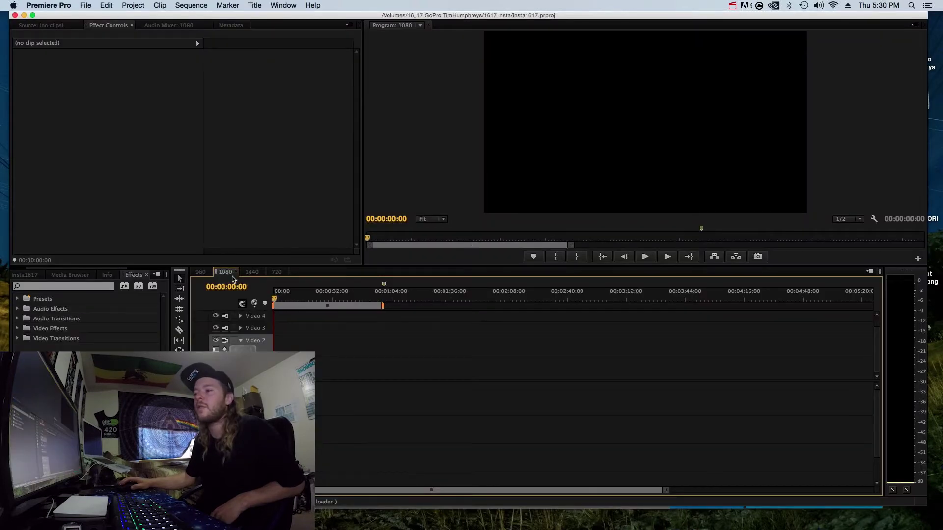
{"action": "left_click", "coordinate": [191, 6]}
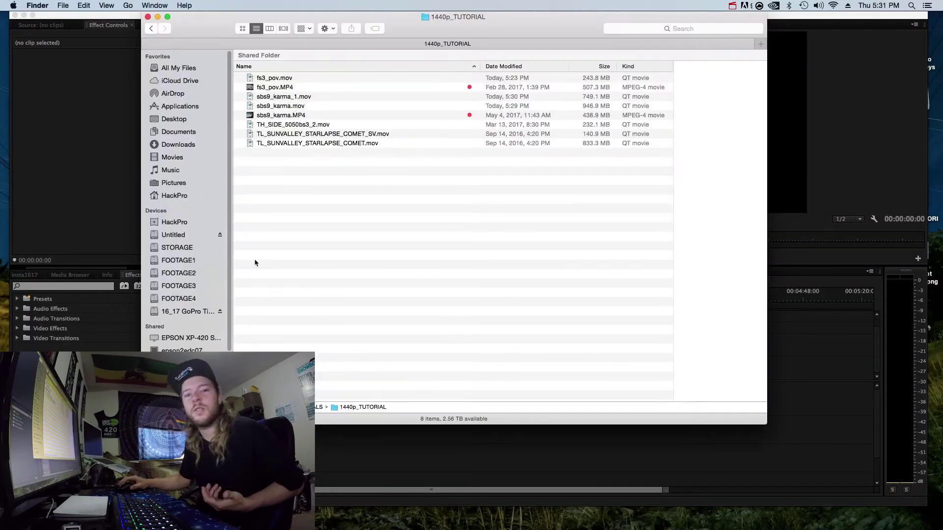
- Drag the raw sbs9_karma.MP4 from Finder onto Premiere's 1080 sequence timeline
{"action": "left_click", "coordinate": [270, 116]}
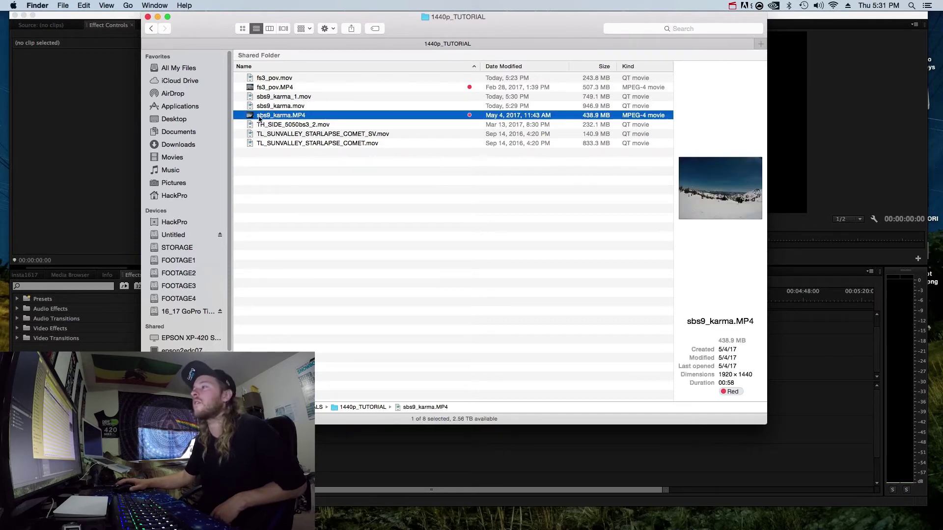
{"action": "left_click_drag", "start_coordinate": [261, 117], "coordinate": [784, 392]}
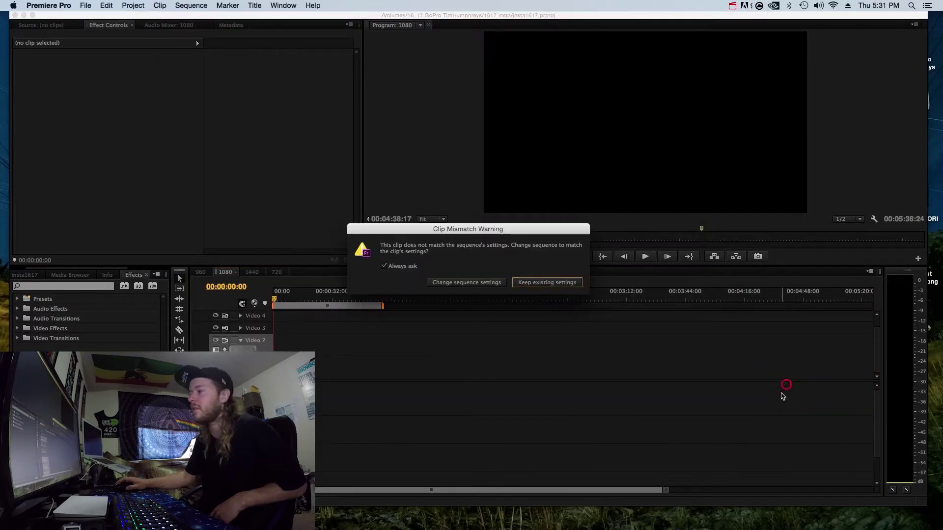
- Keep the 1080 sequence settings, place the clip on Video 2, and jump to 00:00:15:07
{"action": "left_click", "coordinate": [546, 283]}
{"action": "left_click_drag", "start_coordinate": [812, 369], "coordinate": [303, 344]}
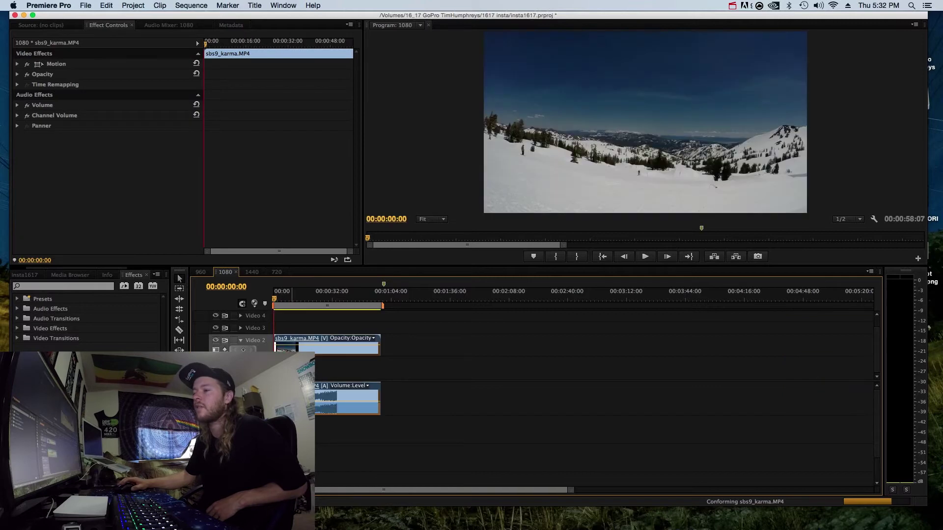
{"action": "left_click", "coordinate": [301, 291]}
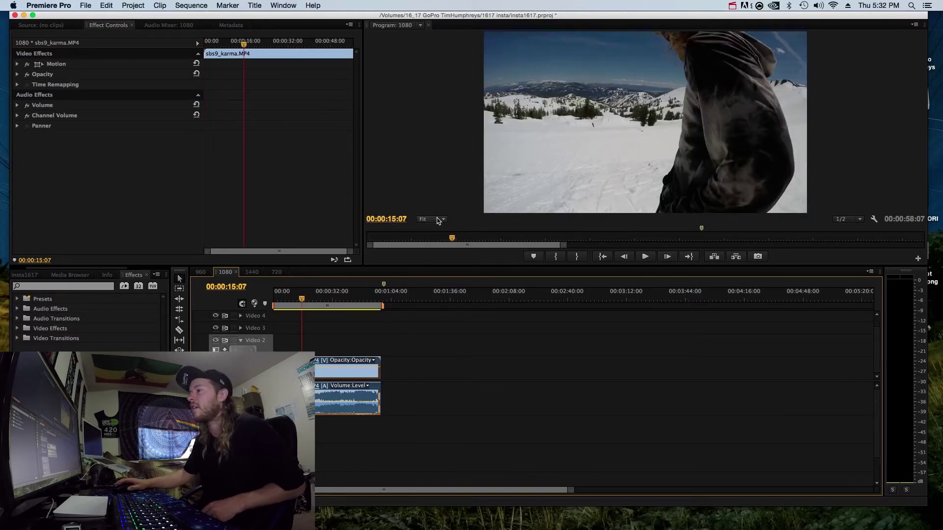
- Set the Program monitor zoom to 25%
{"action": "left_click", "coordinate": [436, 217]}
{"action": "left_click", "coordinate": [440, 261]}
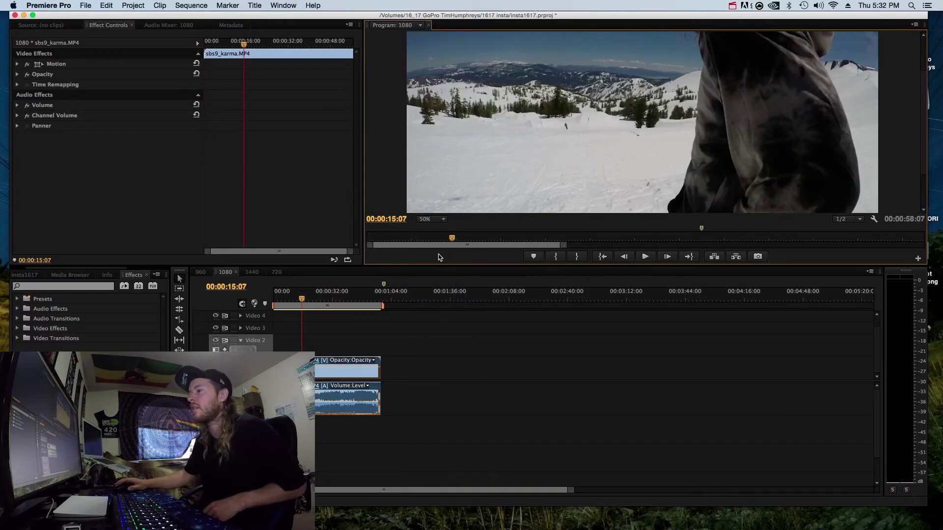
{"action": "left_click", "coordinate": [430, 220]}
{"action": "left_click", "coordinate": [435, 243]}
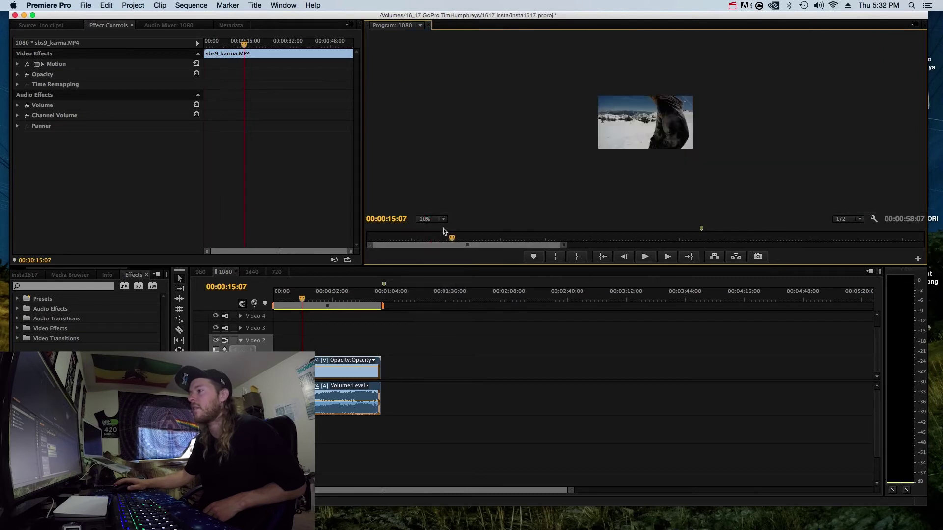
{"action": "left_click", "coordinate": [436, 218]}
{"action": "left_click", "coordinate": [437, 252]}
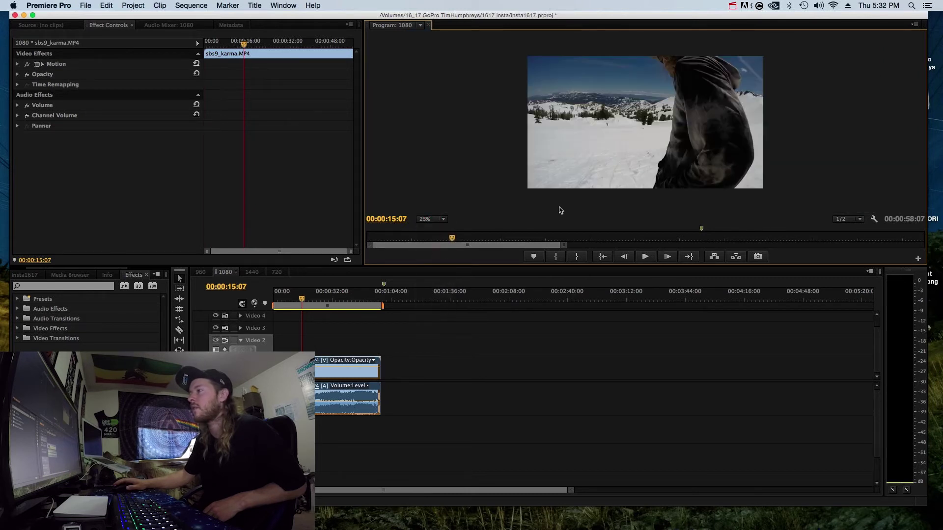
- Compare the clip's 1440 bounds with the 1080 frame, then open sbs9_karma.MP4 in the Source monitor
{"action": "double_click", "coordinate": [575, 184]}
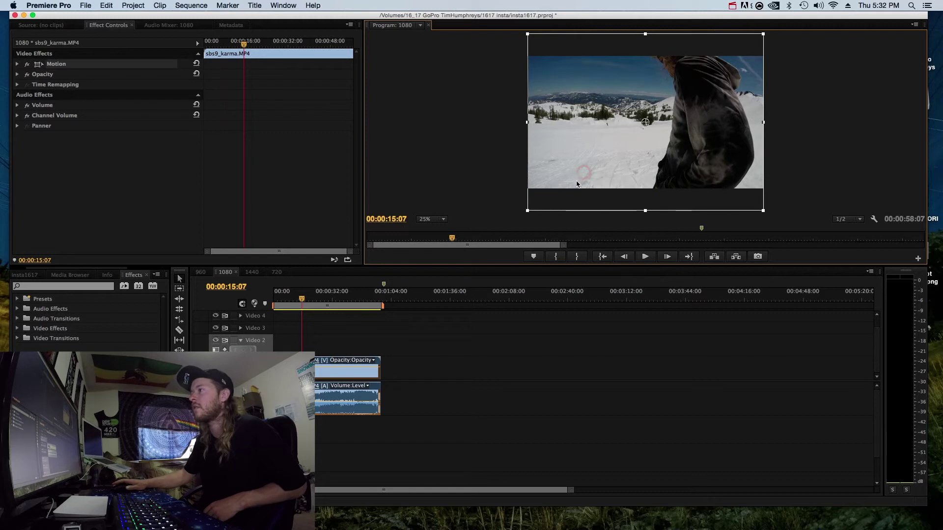
{"action": "left_click", "coordinate": [490, 46]}
{"action": "left_click", "coordinate": [584, 141]}
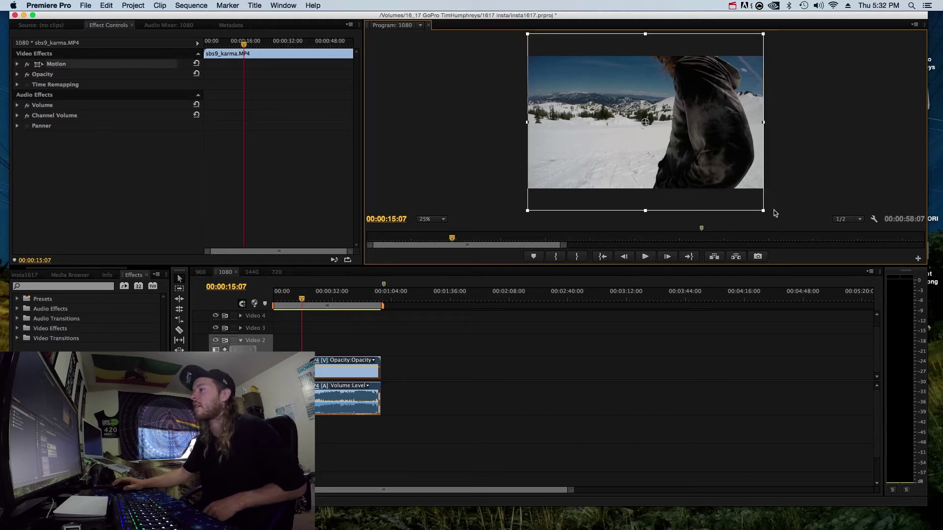
{"action": "left_click", "coordinate": [438, 173]}
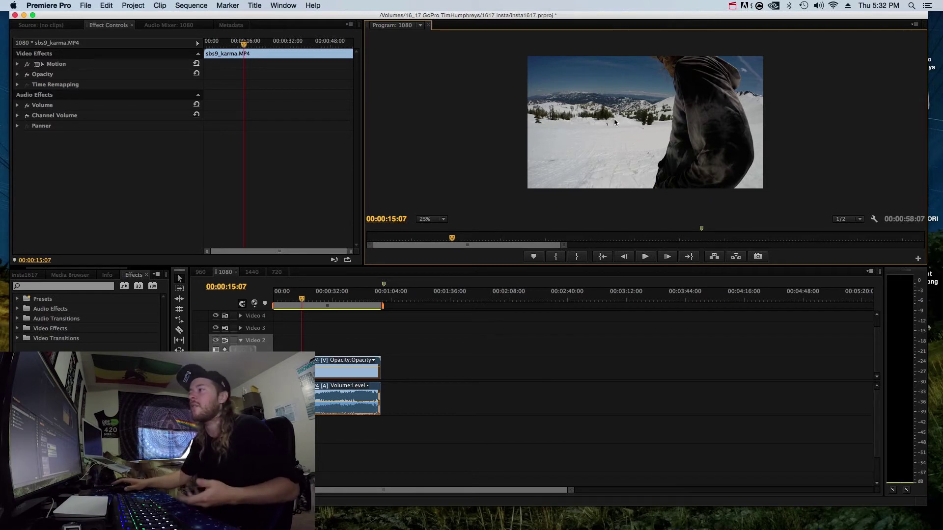
{"action": "double_click", "coordinate": [347, 376]}
{"action": "double_click", "coordinate": [586, 166]}
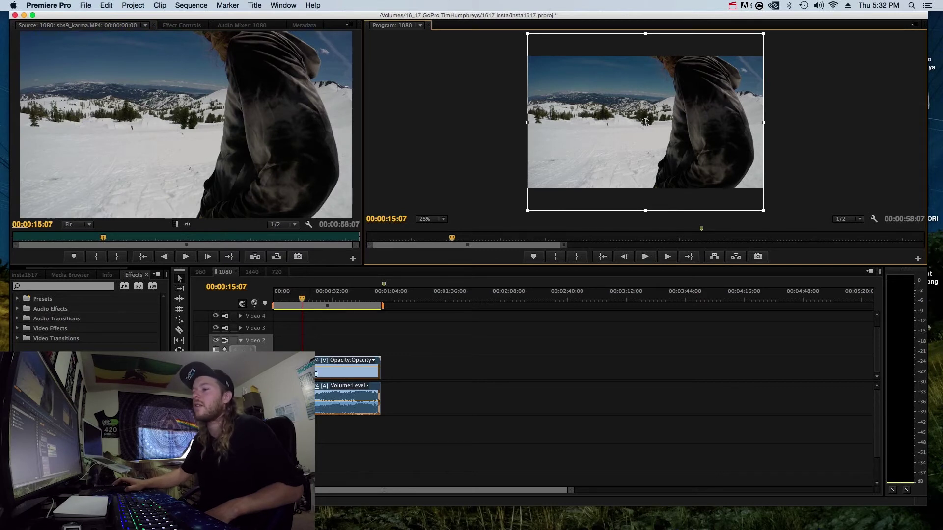
- Expand the clip's Motion settings in Effect Controls, try a lower Position Y, then reset it
{"action": "left_click", "coordinate": [177, 24]}
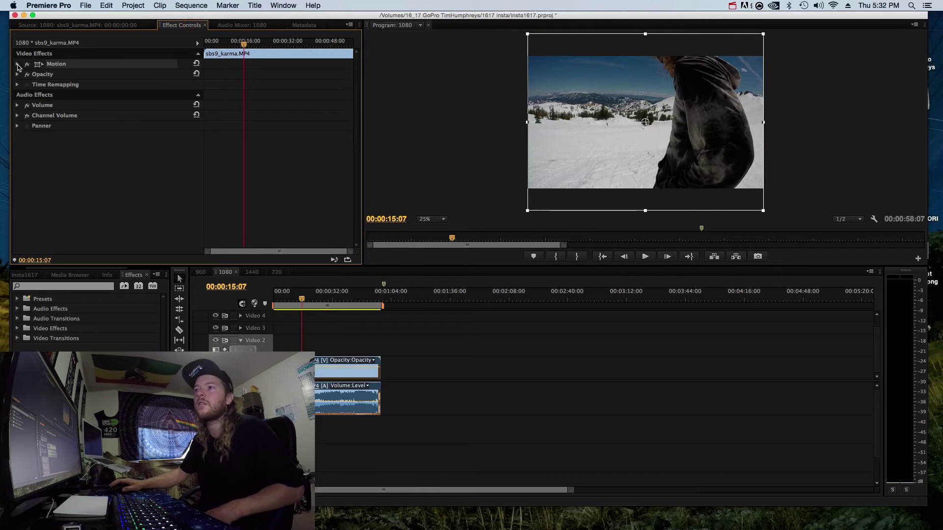
{"action": "left_click", "coordinate": [17, 65]}
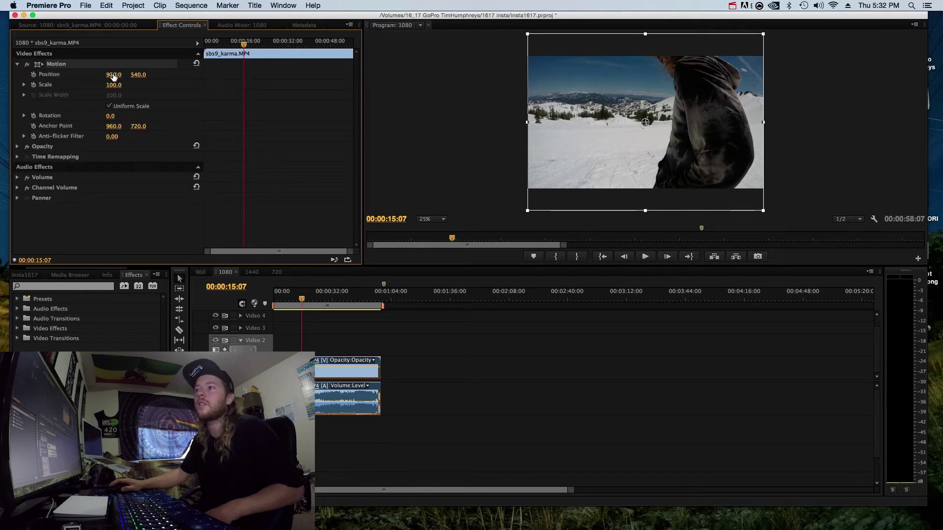
{"action": "left_click_drag", "start_coordinate": [141, 75], "coordinate": [141, 74]}
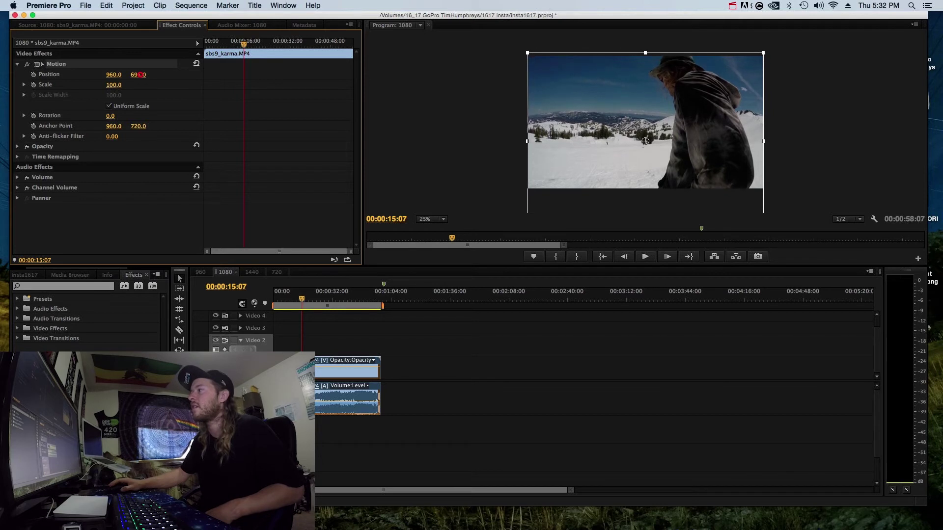
{"action": "left_click", "coordinate": [312, 286]}
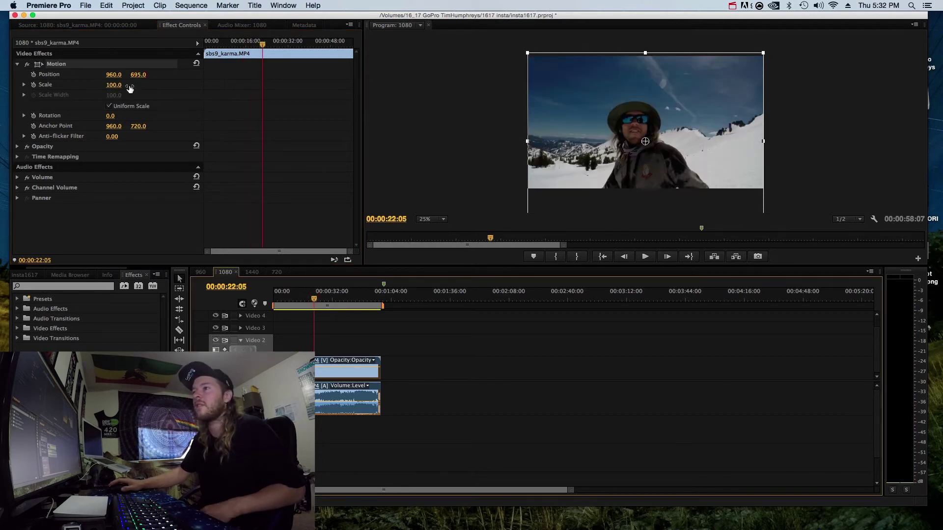
{"action": "left_click", "coordinate": [196, 63]}
- Preview the clip, and undo a trial Position nudge so it stays at 960, 540
{"action": "left_click_drag", "start_coordinate": [315, 298], "coordinate": [350, 304]}
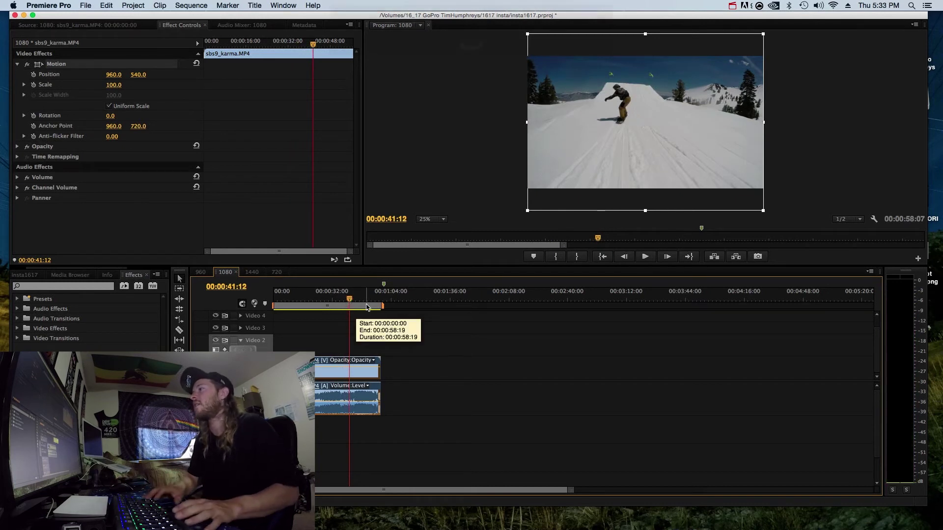
{"action": "key", "text": "space"}
{"action": "key", "text": "space"}
{"action": "key", "text": "Right"}
{"action": "key", "text": "Right"}
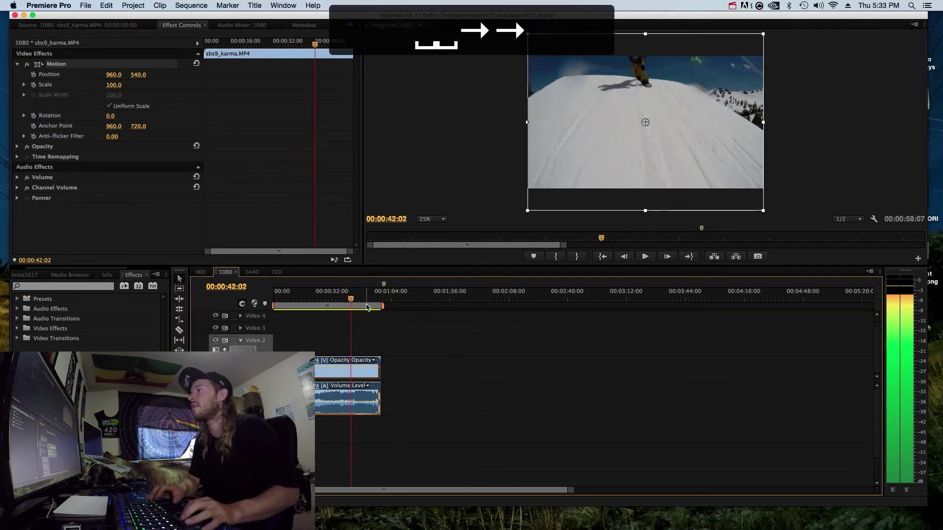
{"action": "key", "text": "Right"}
{"action": "key", "text": "Right"}
{"action": "key", "text": "Right"}
{"action": "key", "text": "Right"}
{"action": "key", "text": "Right"}
{"action": "key", "text": "Right"}
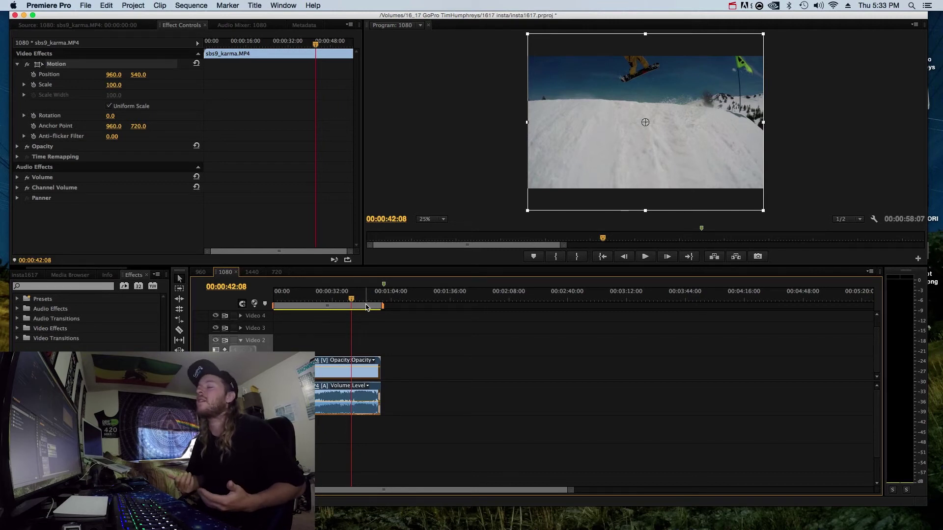
{"action": "left_click_drag", "start_coordinate": [140, 74], "coordinate": [141, 73]}
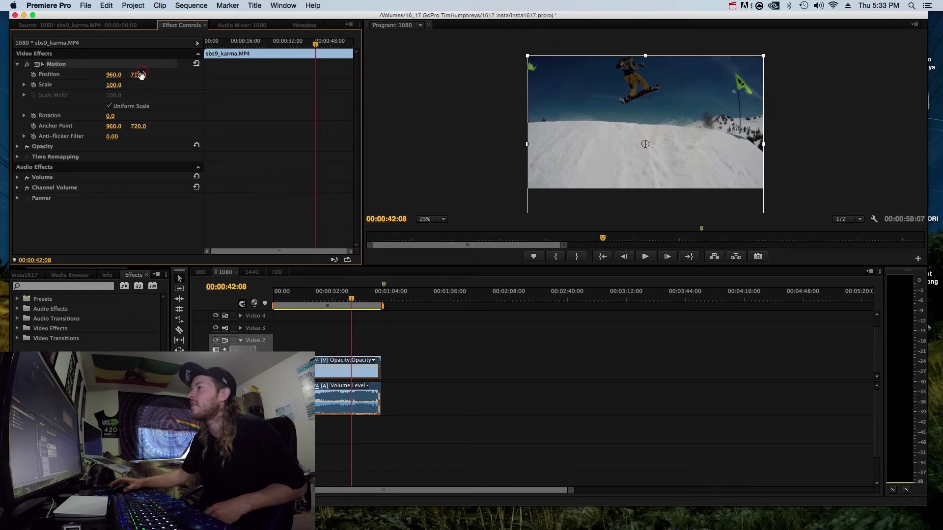
{"action": "key", "text": "Home"}
{"action": "key", "text": "super+z"}
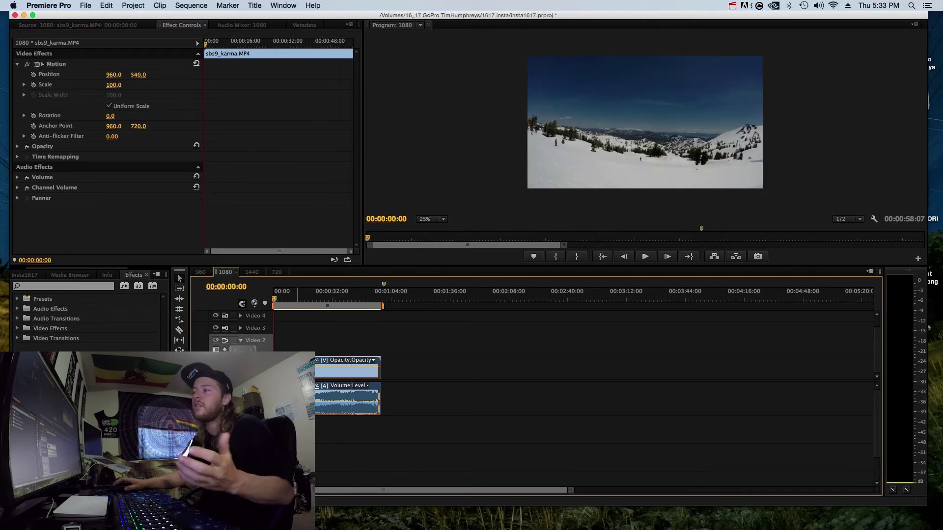
- Play from the start and scrub to 00:00:11:23 for a Position keyframe at Y 709
{"action": "key", "text": "space"}
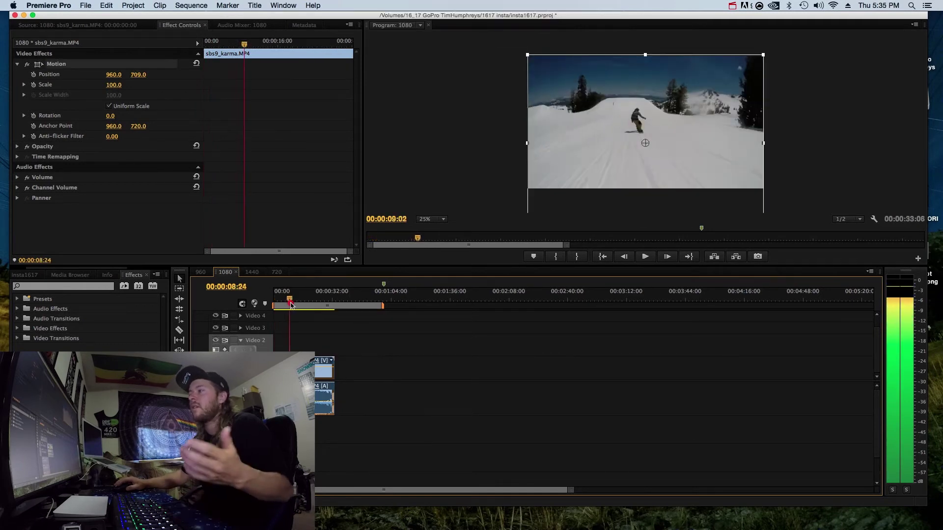
{"action": "left_click_drag", "start_coordinate": [291, 305], "coordinate": [295, 304]}
{"action": "left_click", "coordinate": [296, 134]}
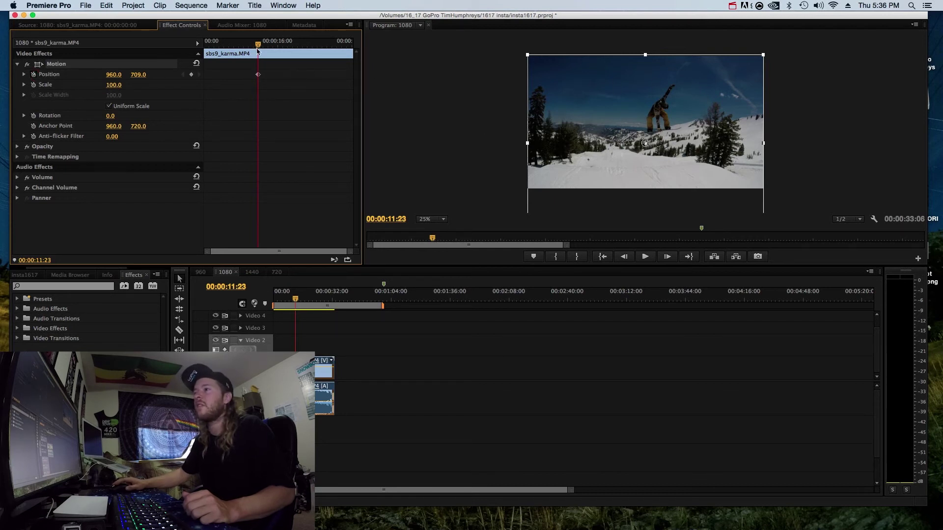
- Add a Position keyframe at 00:00:12:19 and shift the frame upward there
{"action": "left_click_drag", "start_coordinate": [258, 45], "coordinate": [262, 47]}
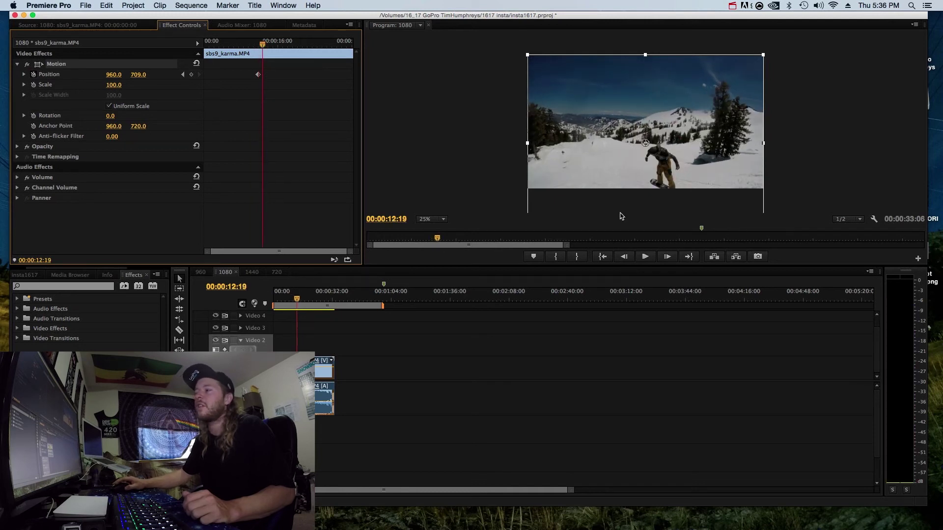
{"action": "left_click", "coordinate": [667, 192]}
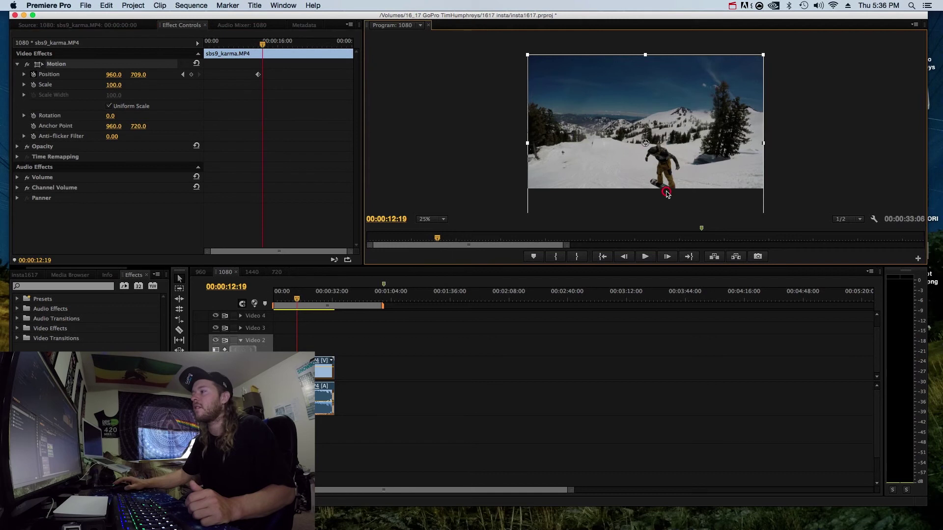
{"action": "left_click", "coordinate": [191, 74]}
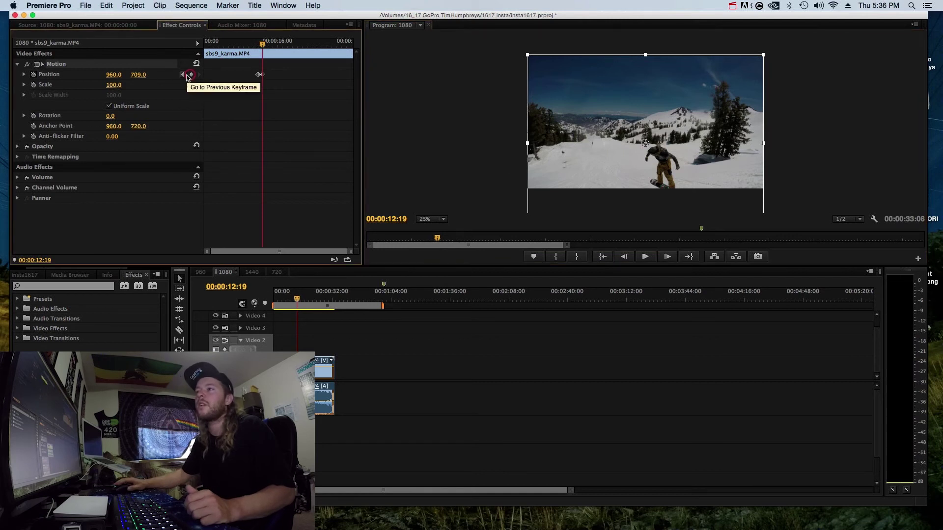
{"action": "left_click_drag", "start_coordinate": [263, 44], "coordinate": [266, 46]}
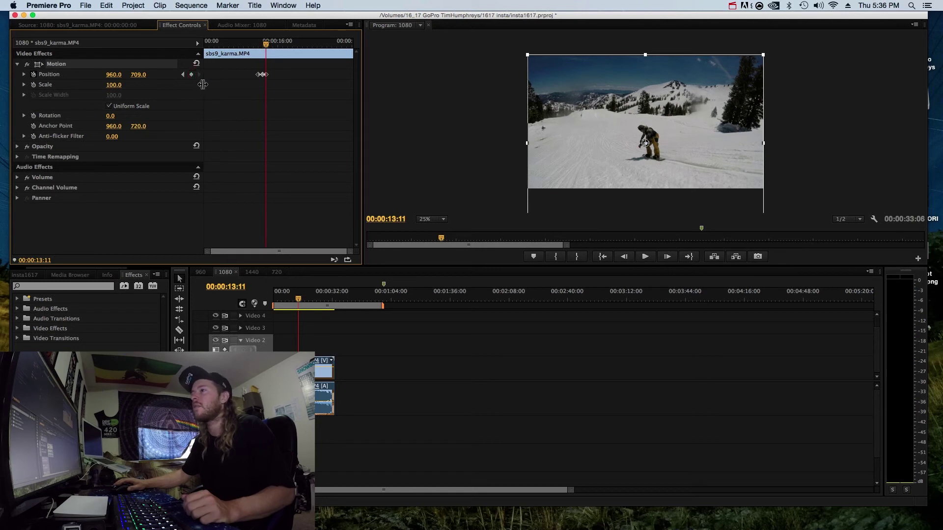
{"action": "left_click", "coordinate": [183, 75]}
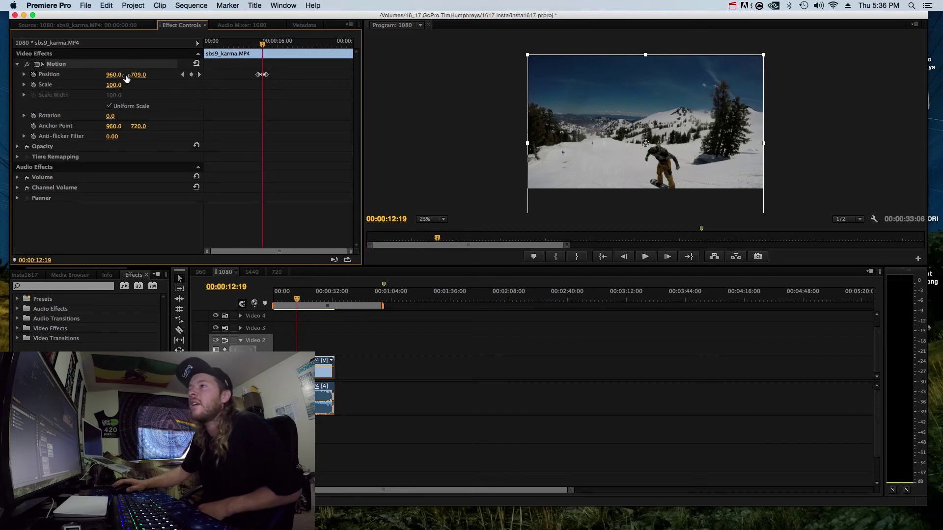
{"action": "mouse_move", "coordinate": [136, 74]}
{"action": "left_mouse_down"}
{"action": "mouse_move", "coordinate": [126, 75]}
{"action": "mouse_move", "coordinate": [136, 74]}
{"action": "left_mouse_up"}
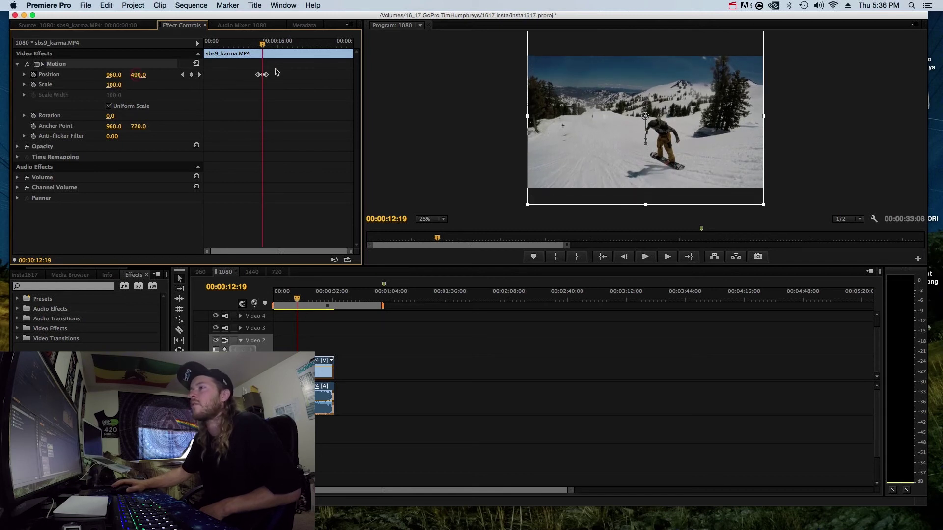
- Play back the reframed section from about 10 seconds to check the move
{"action": "left_click", "coordinate": [255, 44]}
{"action": "key", "text": "space"}
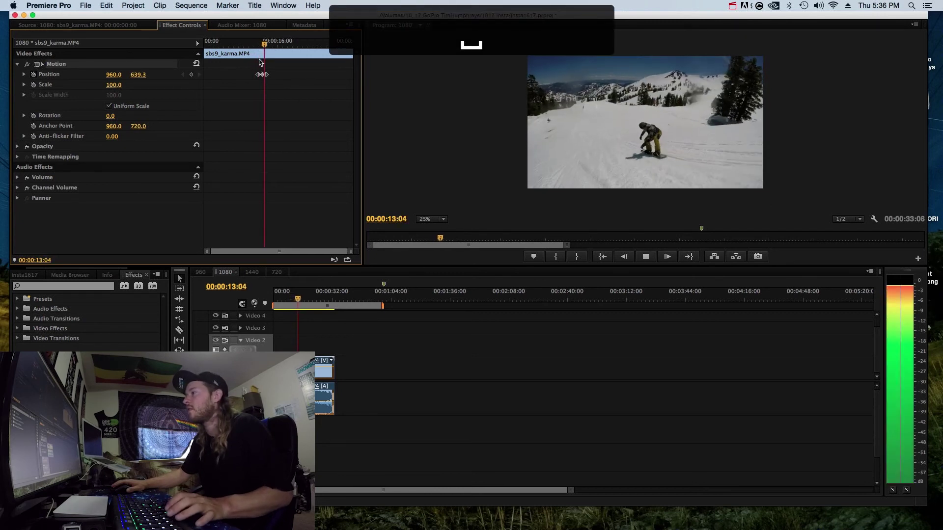
{"action": "key", "text": "space"}
{"action": "left_click", "coordinate": [249, 48]}
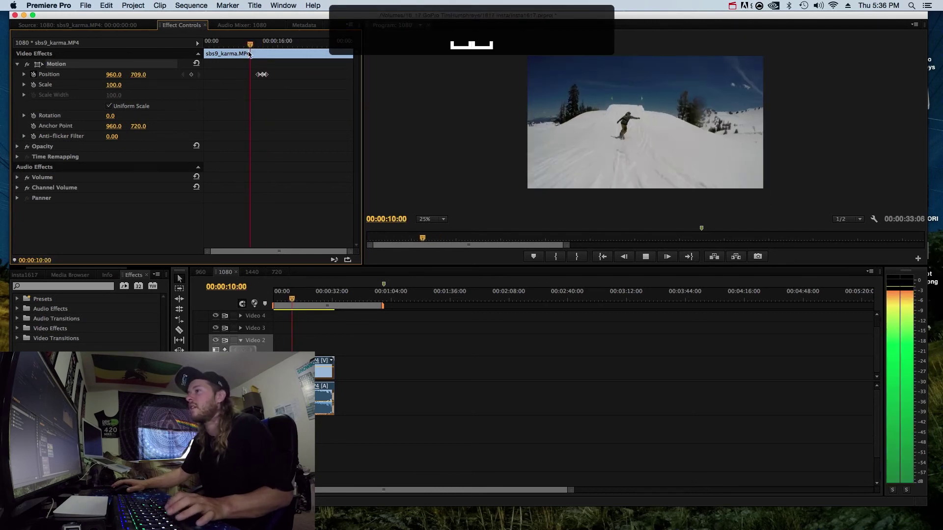
{"action": "left_click", "coordinate": [142, 75]}
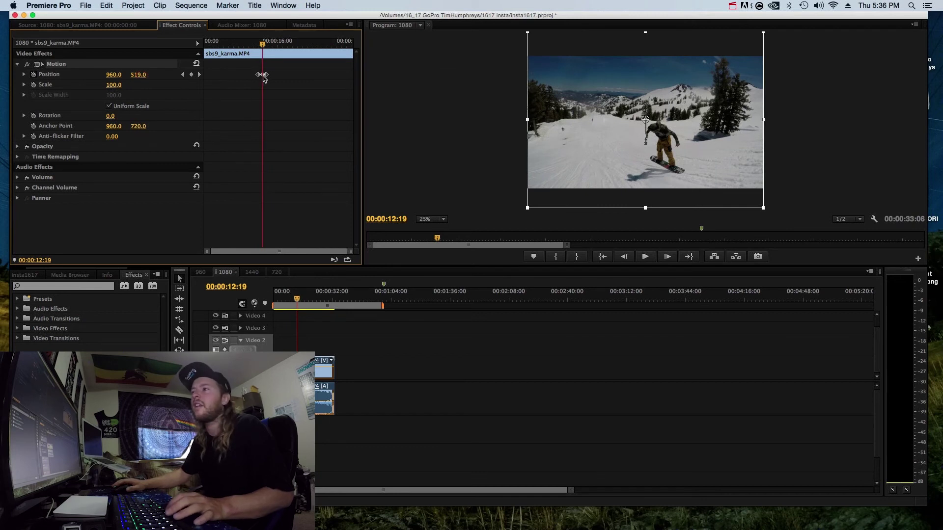
{"action": "left_click", "coordinate": [250, 49]}
{"action": "key", "text": "space"}
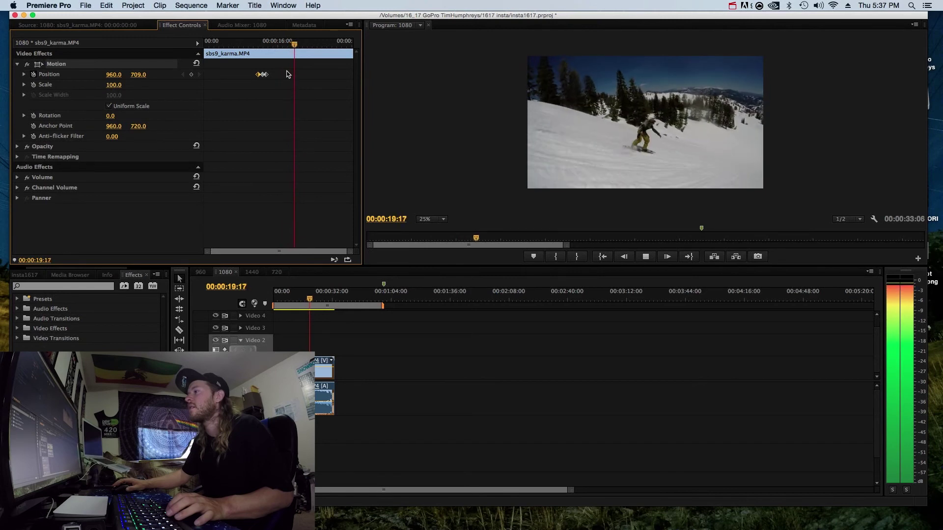
{"action": "key", "text": "space"}
- Add a Position keyframe around 15 seconds, raising the frame to follow the airborne rider
{"action": "left_click", "coordinate": [278, 44]}
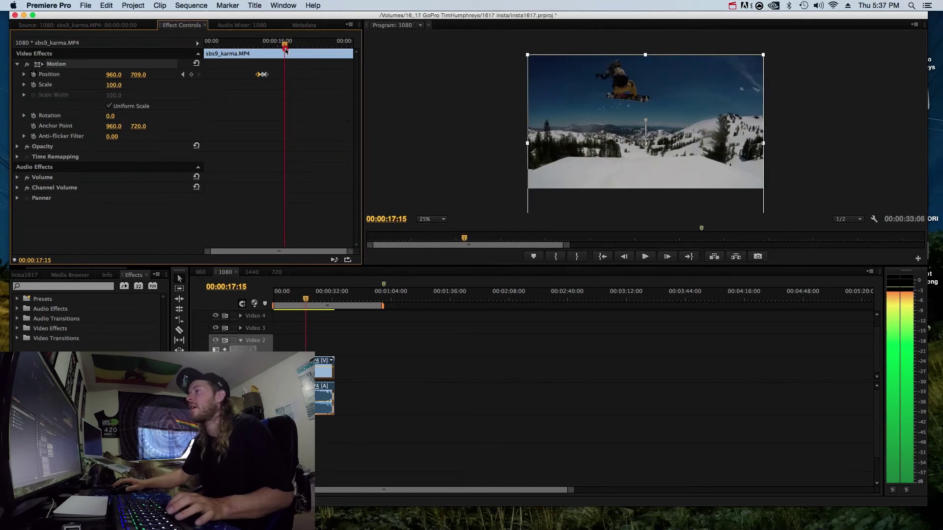
{"action": "key", "text": "Right"}
{"action": "key", "text": "Right"}
{"action": "key", "text": "Left"}
{"action": "key", "text": "Left"}
{"action": "left_click", "coordinate": [192, 74]}
{"action": "left_click_drag", "start_coordinate": [143, 74], "coordinate": [138, 74]}
- Play the keyframed framing from the start to 00:00:26:10 and hide the transform outline
{"action": "key", "text": "Home"}
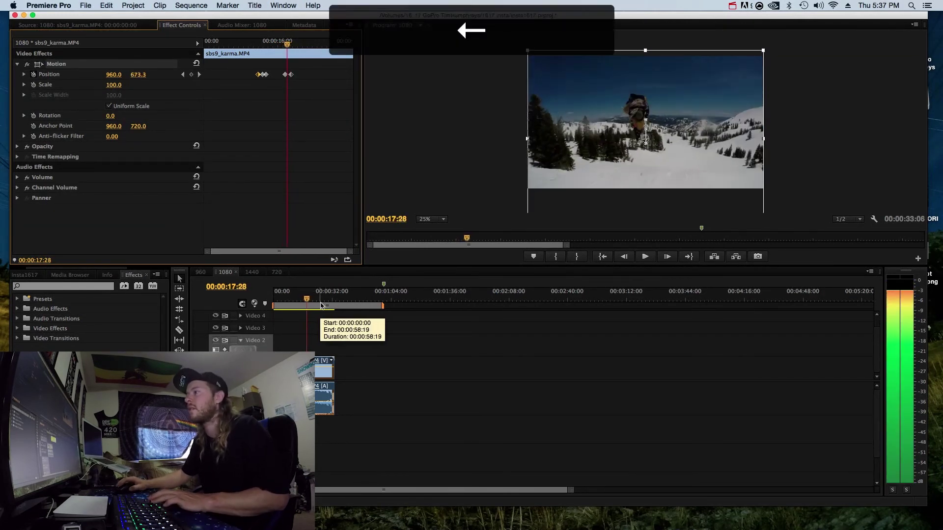
{"action": "key", "text": "space"}
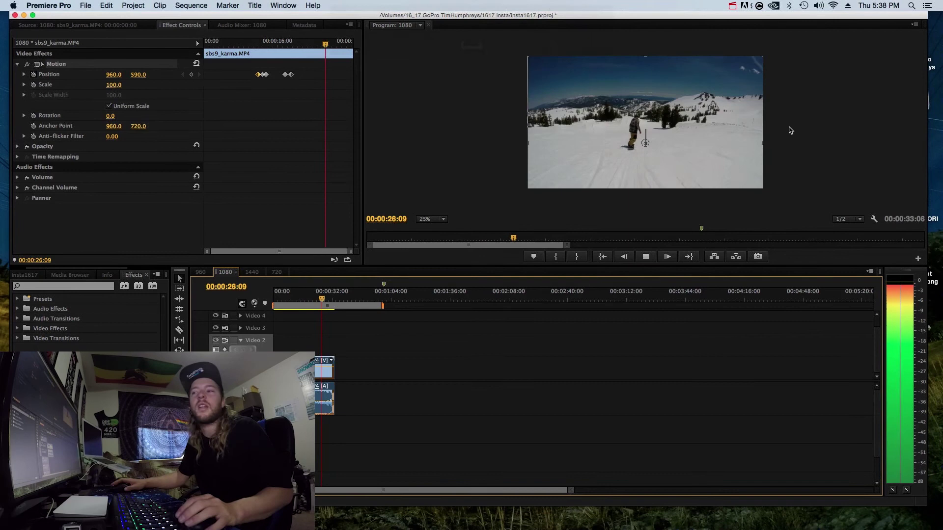
{"action": "key", "text": "space"}
{"action": "left_click", "coordinate": [495, 144]}
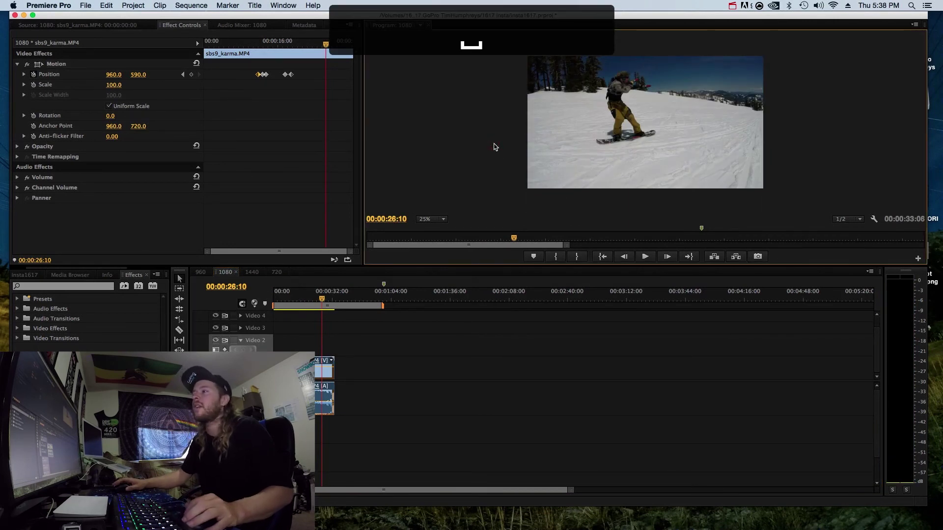